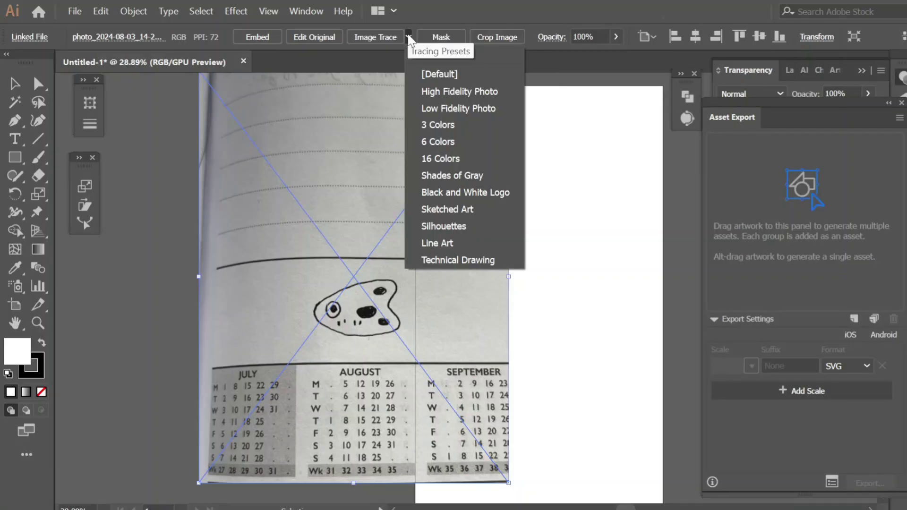
Open the Image Trace panel and arrange it and the side panels over the canvas
{"action": "left_click", "coordinate": [305, 11]}
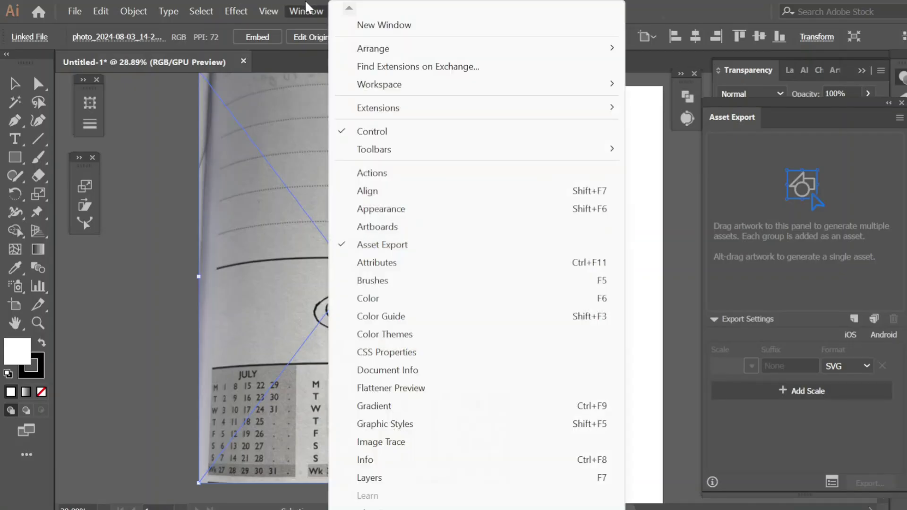
{"action": "left_click", "coordinate": [354, 442]}
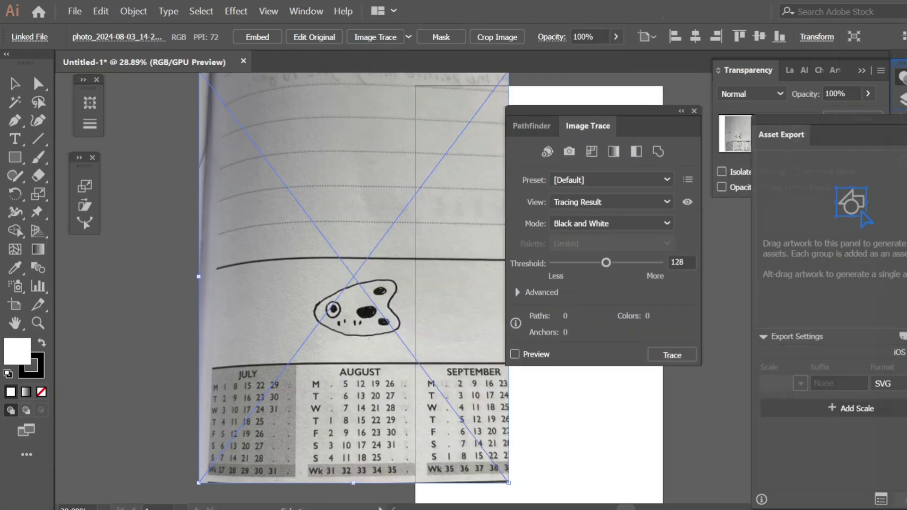
{"action": "left_click_drag", "start_coordinate": [902, 106], "coordinate": [891, 217]}
{"action": "mouse_move", "coordinate": [649, 119]}
{"action": "left_mouse_down"}
{"action": "mouse_move", "coordinate": [273, 134]}
{"action": "mouse_move", "coordinate": [213, 165]}
{"action": "left_mouse_up"}
Move the notebook photo onto the artboard and scale it down to fit
{"action": "mouse_move", "coordinate": [194, 72]}
{"action": "left_mouse_down"}
{"action": "mouse_move", "coordinate": [333, 96]}
{"action": "mouse_move", "coordinate": [506, 192]}
{"action": "left_mouse_up"}
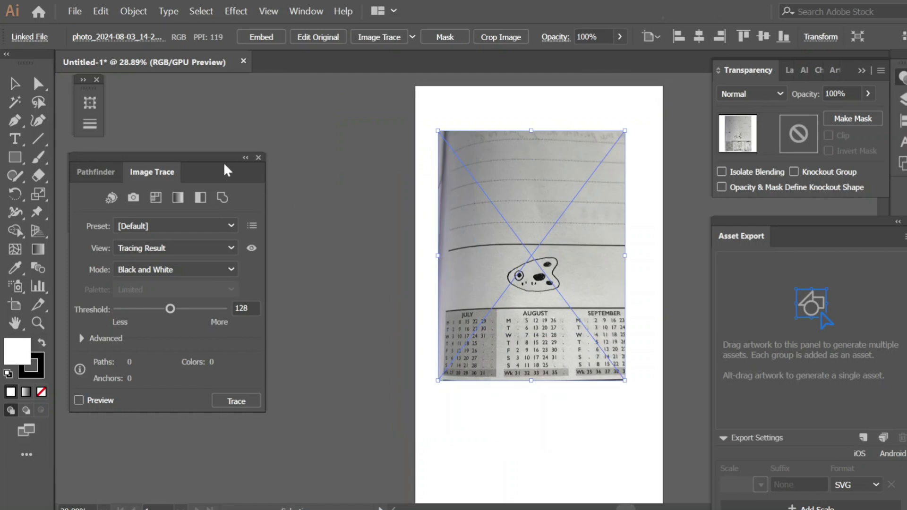
{"action": "left_click_drag", "start_coordinate": [223, 165], "coordinate": [334, 137]}
{"action": "key", "text": "ctrl+equal"}
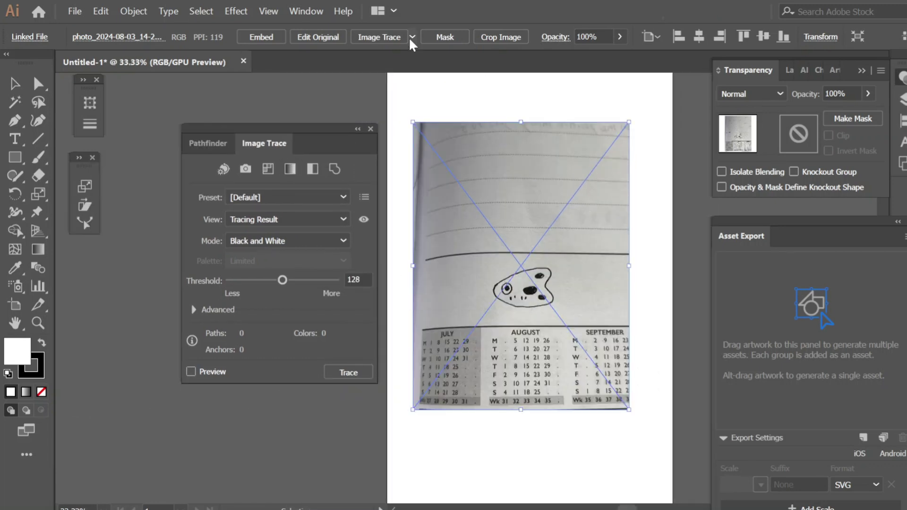
{"action": "key", "text": "ctrl+z"}
{"action": "key", "text": "ctrl+shift+z"}
Try a Color trace, then preview Black and White with the threshold lowered to 89
{"action": "left_click", "coordinate": [309, 241]}
{"action": "left_click", "coordinate": [307, 258]}
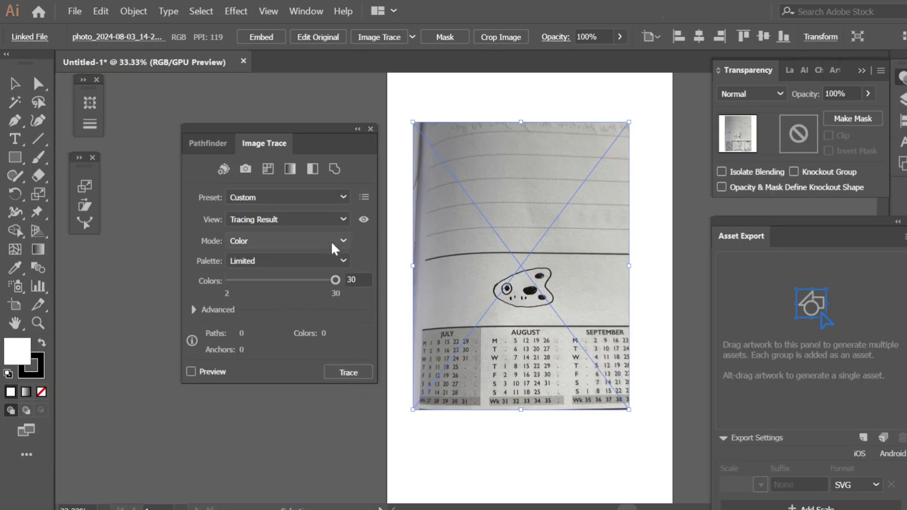
{"action": "scroll", "coordinate": [331, 241], "scroll_direction": "down", "scroll_amount": 2}
{"action": "left_click", "coordinate": [348, 372]}
{"action": "scroll", "coordinate": [598, 343], "scroll_direction": "up", "scroll_amount": 1}
{"action": "scroll", "coordinate": [509, 280], "scroll_direction": "down", "scroll_amount": 1}
{"action": "scroll", "coordinate": [520, 279], "scroll_direction": "up", "scroll_amount": 2}
{"action": "scroll", "coordinate": [562, 344], "scroll_direction": "down", "scroll_amount": 1}
{"action": "left_click_drag", "start_coordinate": [282, 280], "coordinate": [267, 281]}
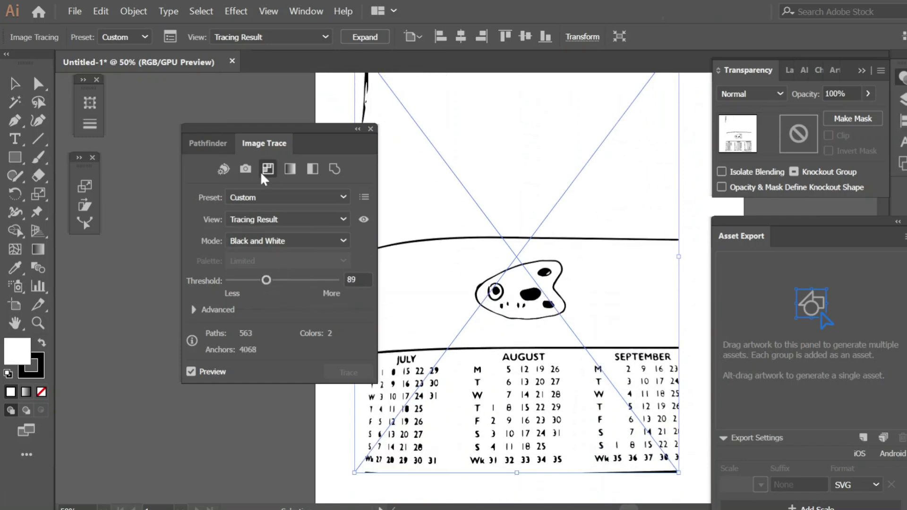
Try Grayscale, revert to Black and White, and reveal the Advanced trace settings
{"action": "left_click", "coordinate": [303, 274]}
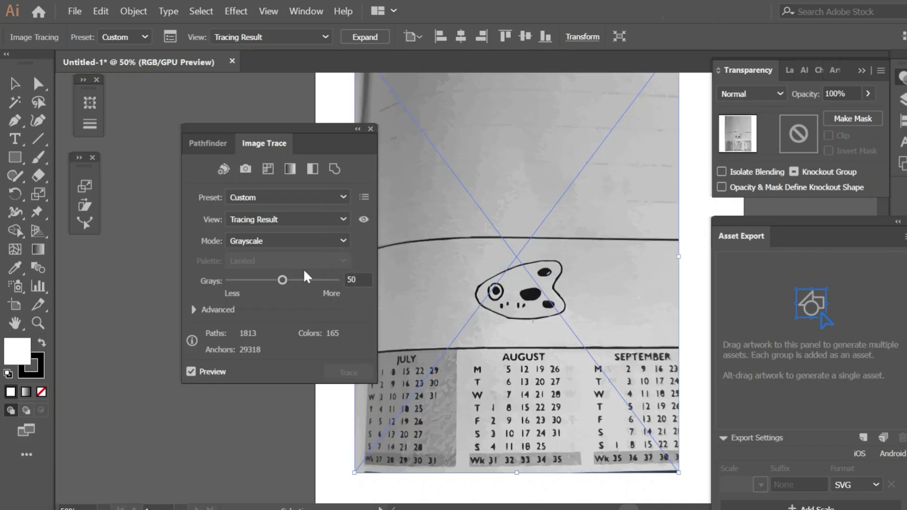
{"action": "key", "text": "ctrl+z"}
{"action": "left_click", "coordinate": [274, 242]}
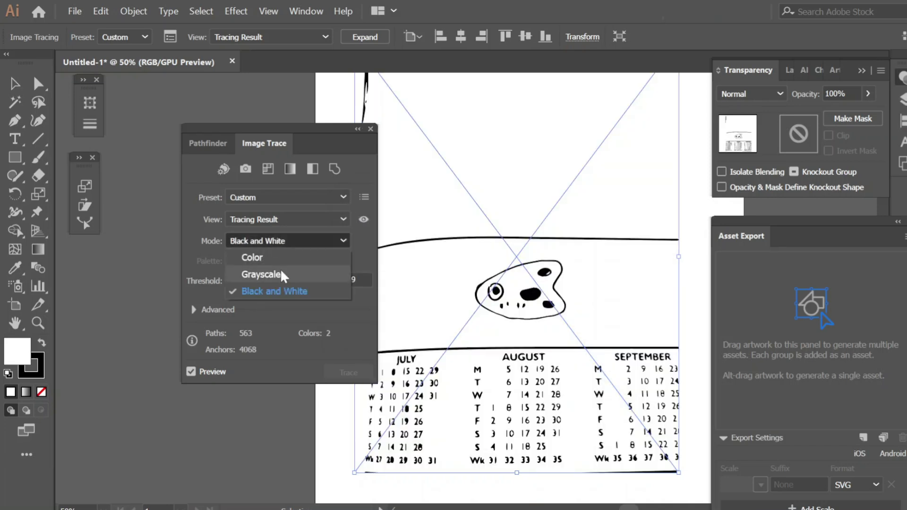
{"action": "left_click", "coordinate": [285, 289]}
{"action": "left_click", "coordinate": [193, 309]}
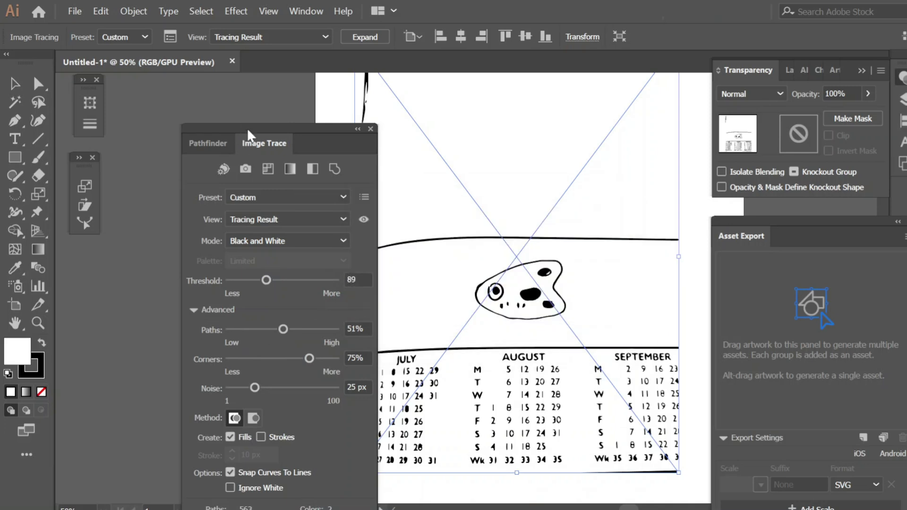
Move the trace panel aside, lower Paths to 37% and raise Corners to 67%
{"action": "left_click_drag", "start_coordinate": [246, 128], "coordinate": [231, 59]}
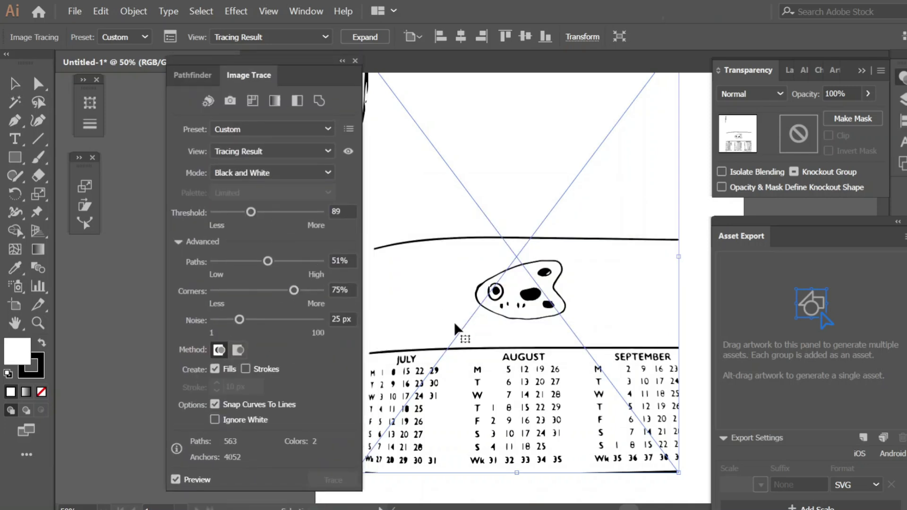
{"action": "scroll", "coordinate": [585, 302], "scroll_direction": "down", "scroll_amount": 3}
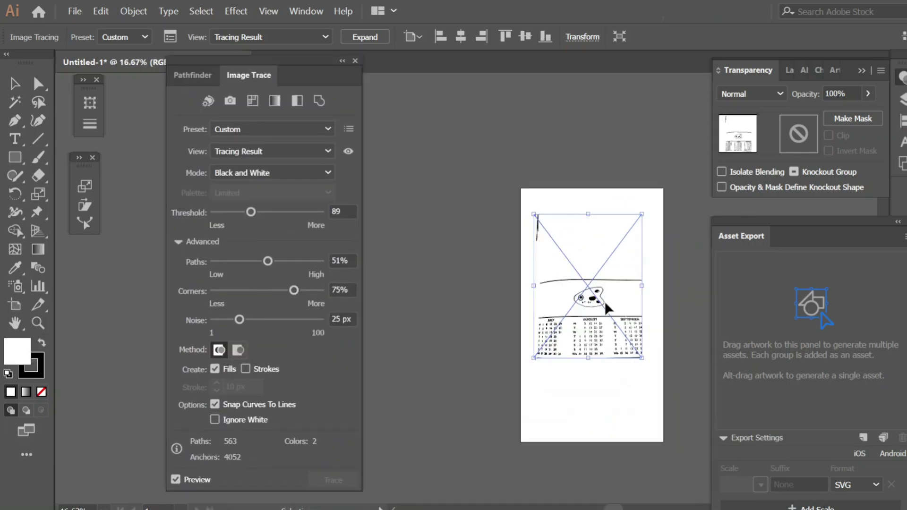
{"action": "scroll", "coordinate": [489, 291], "scroll_direction": "up", "scroll_amount": 3}
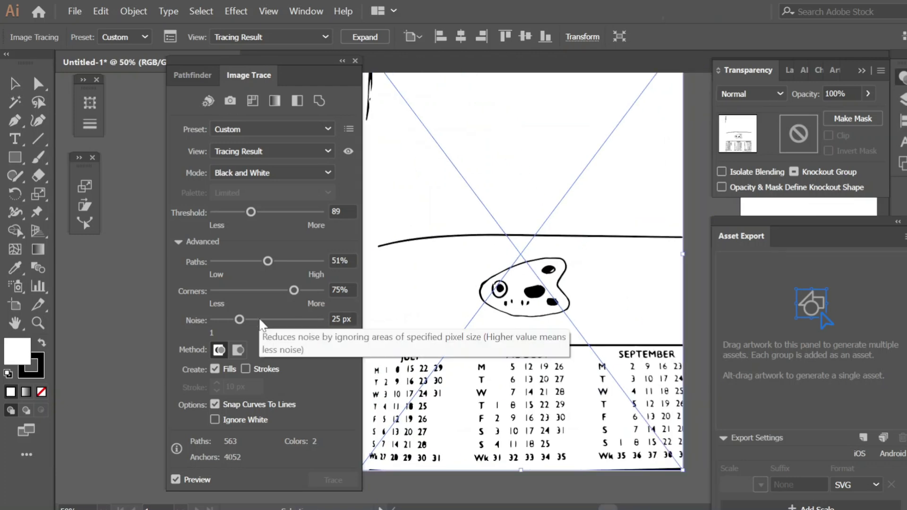
{"action": "scroll", "coordinate": [529, 293], "scroll_direction": "up", "scroll_amount": 3}
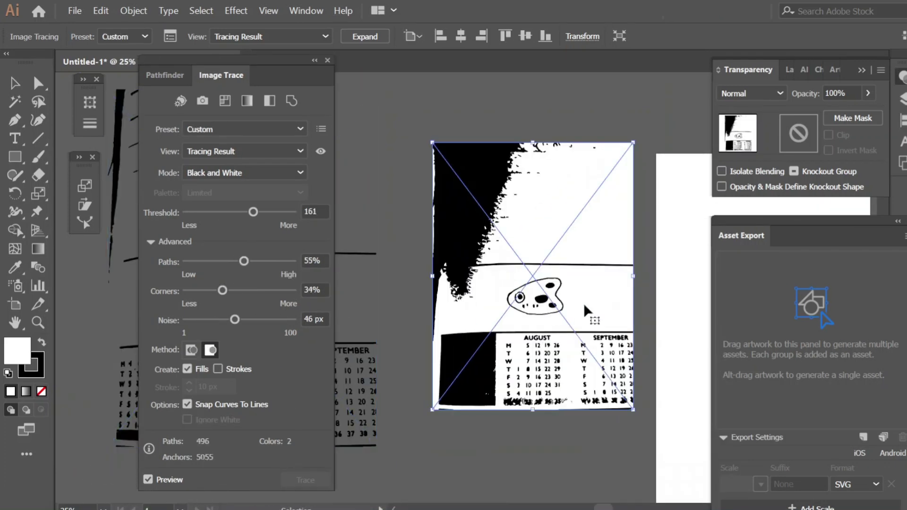
{"action": "left_click", "coordinate": [270, 259]}
{"action": "left_click", "coordinate": [225, 263]}
{"action": "mouse_move", "coordinate": [239, 290]}
{"action": "left_mouse_down"}
{"action": "mouse_move", "coordinate": [212, 290]}
{"action": "mouse_move", "coordinate": [257, 290]}
{"action": "left_mouse_up"}
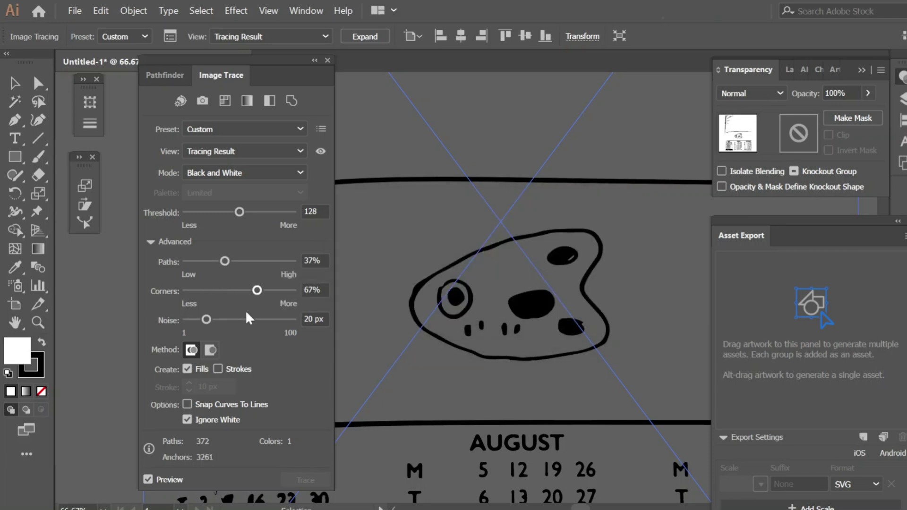
Adjust the trace Threshold, trying 188 and 97 before settling higher
{"action": "mouse_move", "coordinate": [240, 211]}
{"action": "left_mouse_down"}
{"action": "mouse_move", "coordinate": [223, 212]}
{"action": "mouse_move", "coordinate": [264, 211]}
{"action": "left_mouse_up"}
{"action": "double_click", "coordinate": [310, 211]}
{"action": "type", "text": "97"}
{"action": "key", "text": "Return"}
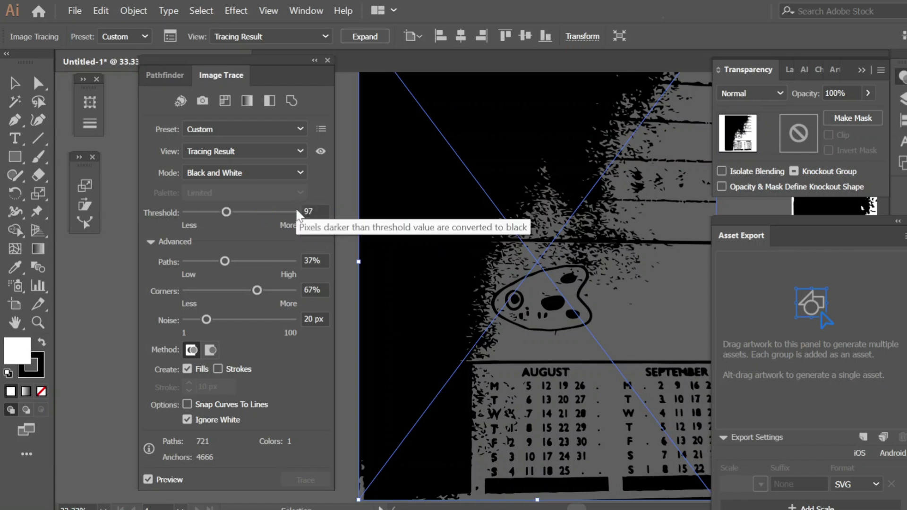
{"action": "left_click", "coordinate": [239, 212]}
{"action": "scroll", "coordinate": [548, 339], "scroll_direction": "down", "scroll_amount": 2}
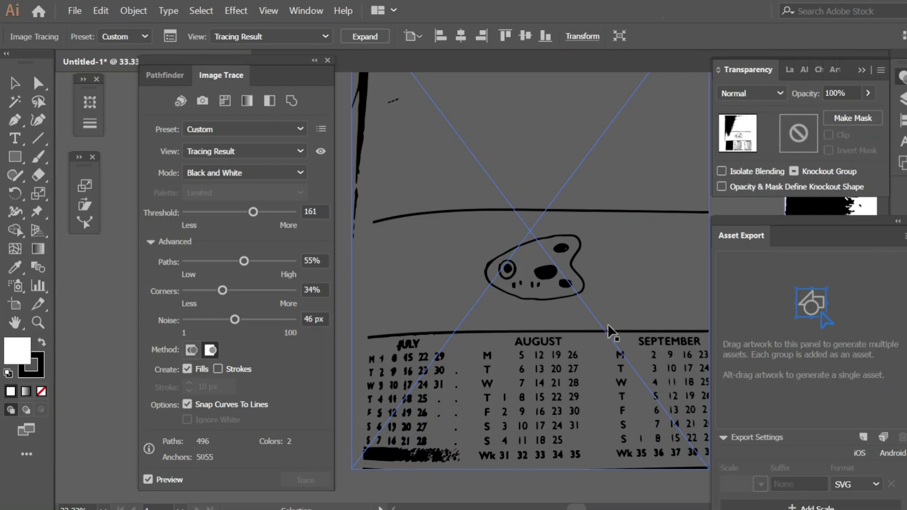
Expand the trace, ungroup it, and delete the background paths around the fish
{"action": "left_click", "coordinate": [371, 36]}
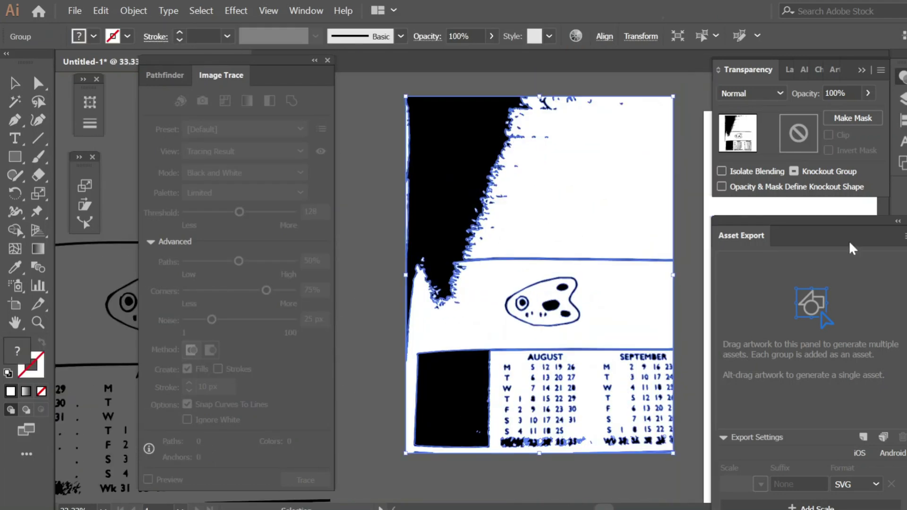
{"action": "left_click", "coordinate": [164, 74]}
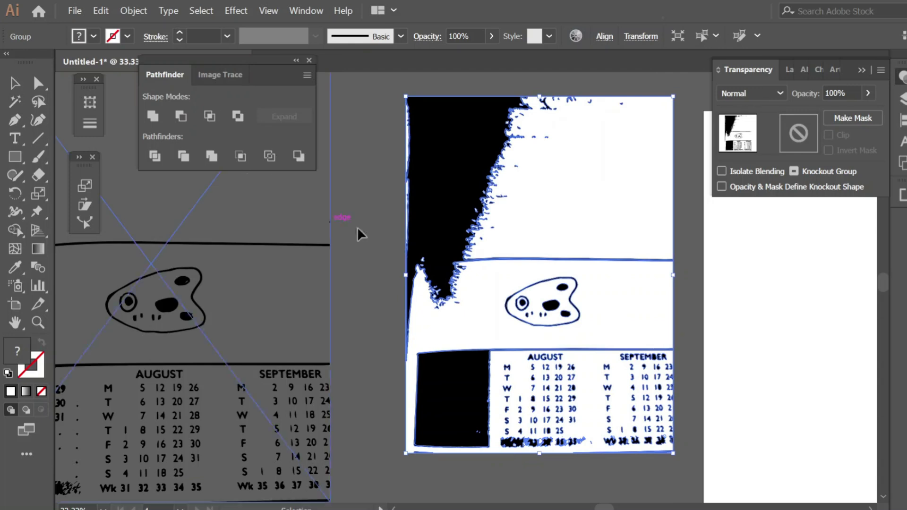
{"action": "left_click", "coordinate": [378, 206]}
{"action": "right_click", "coordinate": [602, 324]}
{"action": "left_click", "coordinate": [631, 194]}
{"action": "left_click", "coordinate": [477, 441]}
{"action": "key", "text": "Delete"}
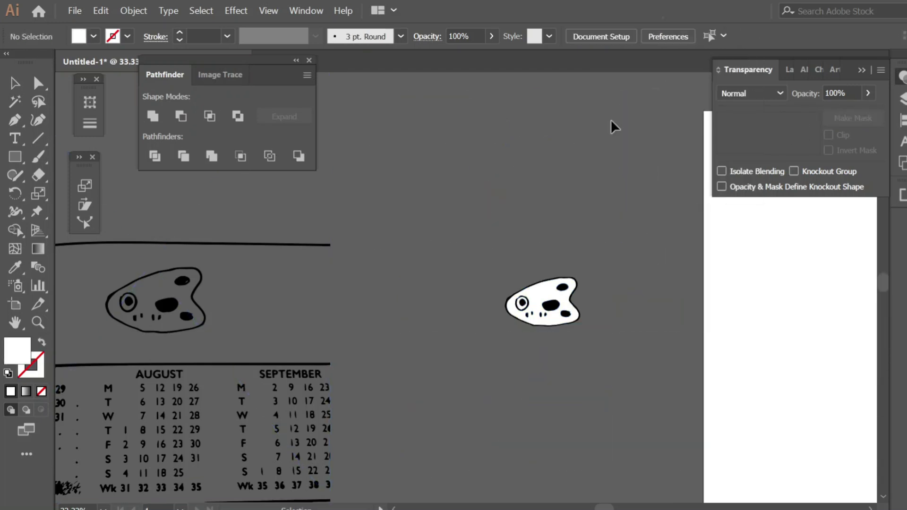
Ungroup the fish artwork and apply Pathfinder Trim to its overlapping shapes
{"action": "left_click", "coordinate": [543, 314]}
{"action": "scroll", "coordinate": [534, 322], "scroll_direction": "up", "scroll_amount": 2}
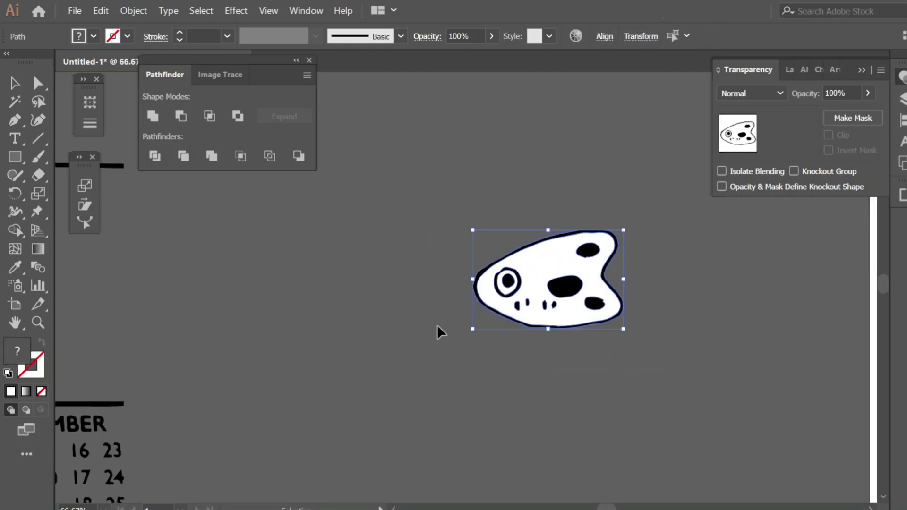
{"action": "left_click", "coordinate": [184, 156]}
{"action": "left_click", "coordinate": [602, 140]}
{"action": "left_click_drag", "start_coordinate": [567, 284], "coordinate": [329, 362]}
{"action": "key", "text": "ctrl+z"}
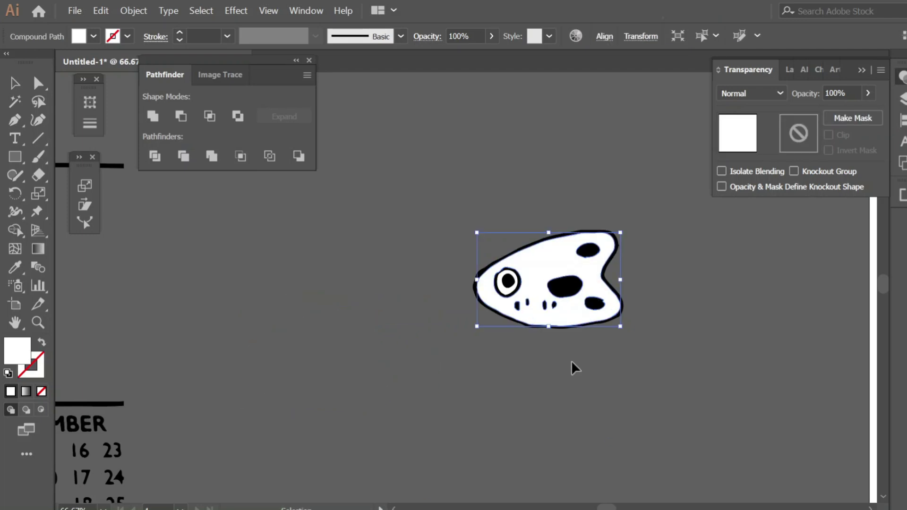
{"action": "scroll", "coordinate": [571, 361], "scroll_direction": "down", "scroll_amount": 3}
{"action": "key", "text": "ctrl+1"}
Set the fish outline's stroke weight and align the stroke to the inside
{"action": "left_click", "coordinate": [367, 267]}
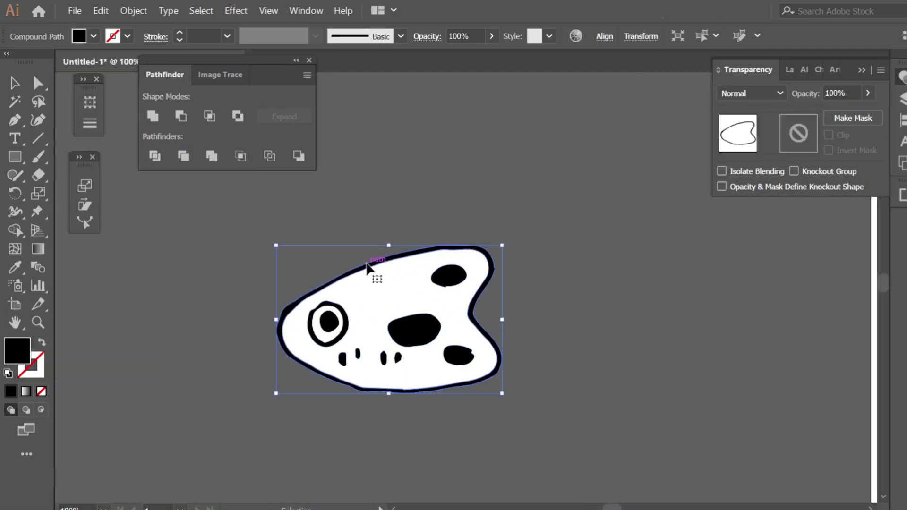
{"action": "left_click", "coordinate": [179, 33]}
{"action": "key", "text": "ctrl+0"}
{"action": "key", "text": "ctrl+1"}
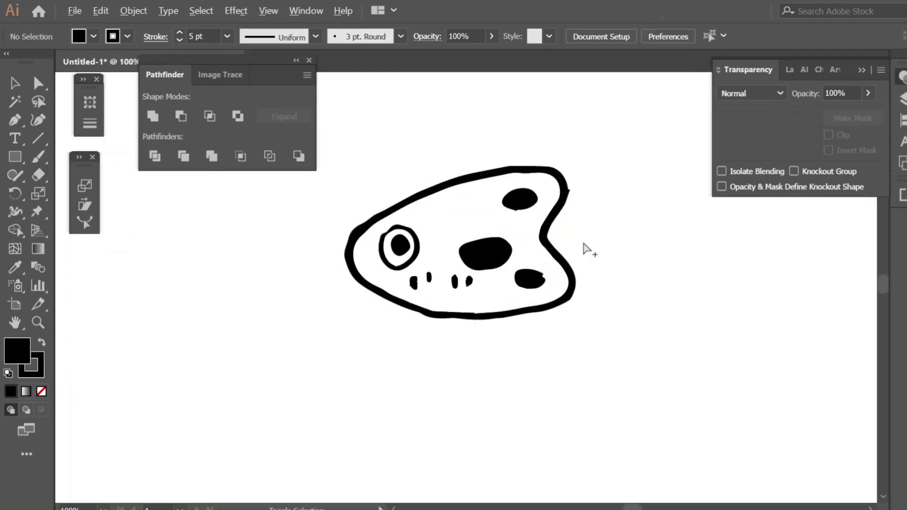
{"action": "left_click", "coordinate": [127, 36]}
{"action": "left_click", "coordinate": [155, 36]}
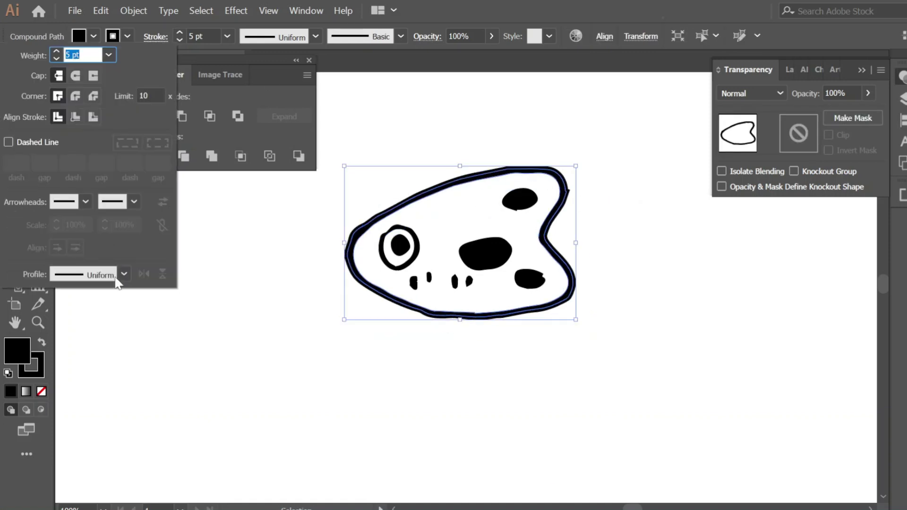
{"action": "left_click", "coordinate": [75, 117]}
{"action": "left_click", "coordinate": [93, 120]}
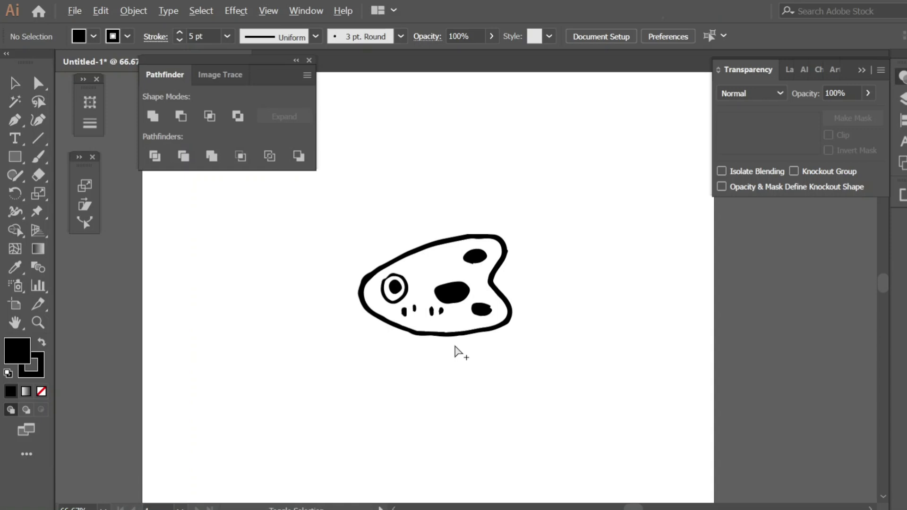
{"action": "left_click", "coordinate": [361, 299]}
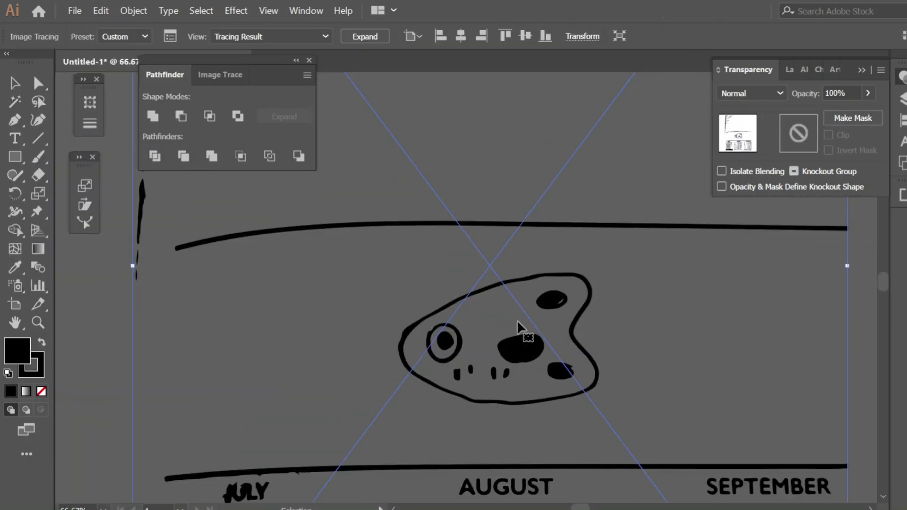
Expand the traced fish and scale the lower fish copy down by its corner handle
{"action": "left_click", "coordinate": [350, 37]}
{"action": "key", "text": "ctrl+0"}
{"action": "left_click", "coordinate": [347, 118]}
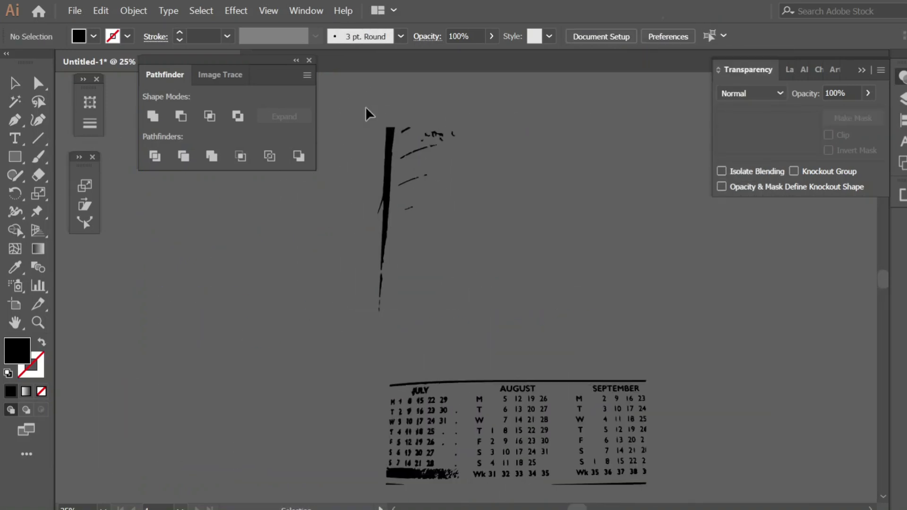
{"action": "left_click_drag", "start_coordinate": [435, 370], "coordinate": [587, 334]}
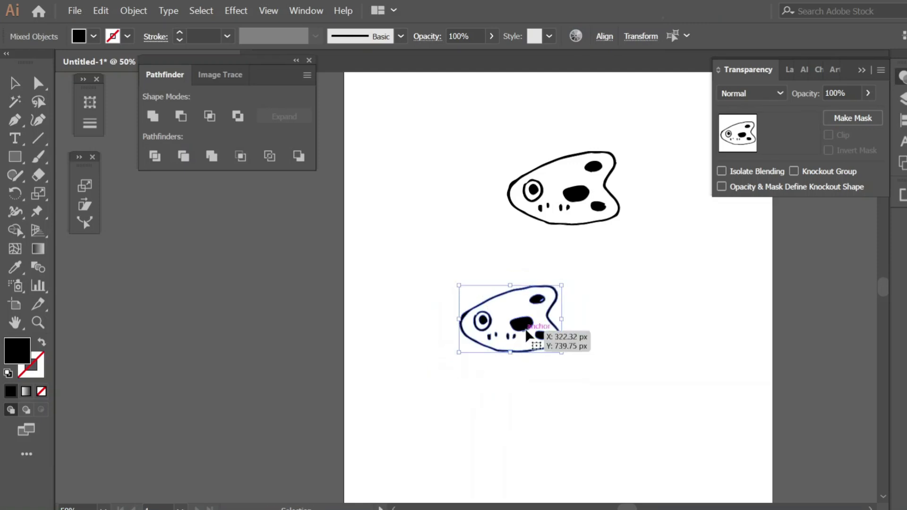
{"action": "scroll", "coordinate": [612, 354], "scroll_direction": "up", "scroll_amount": 2}
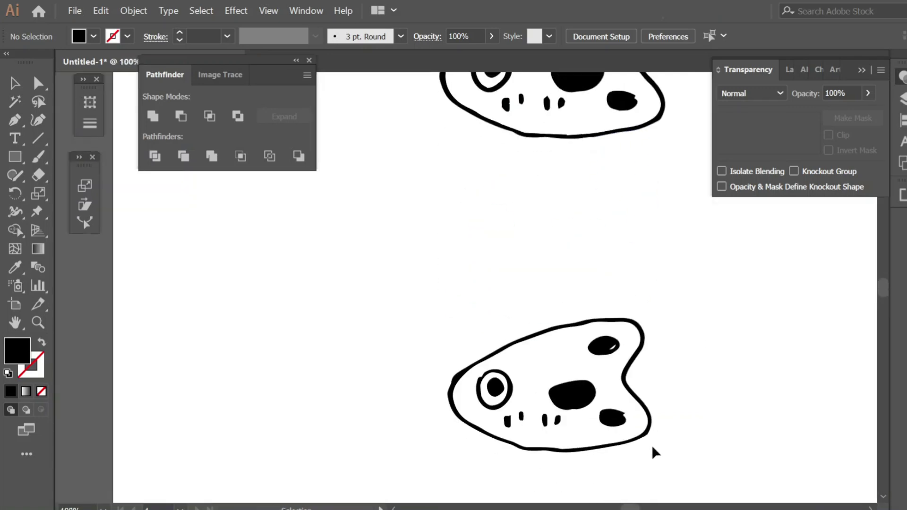
Select the fish's dark spots and smooth them with the Curvature Tool
{"action": "left_click", "coordinate": [599, 396]}
{"action": "left_click", "coordinate": [15, 120]}
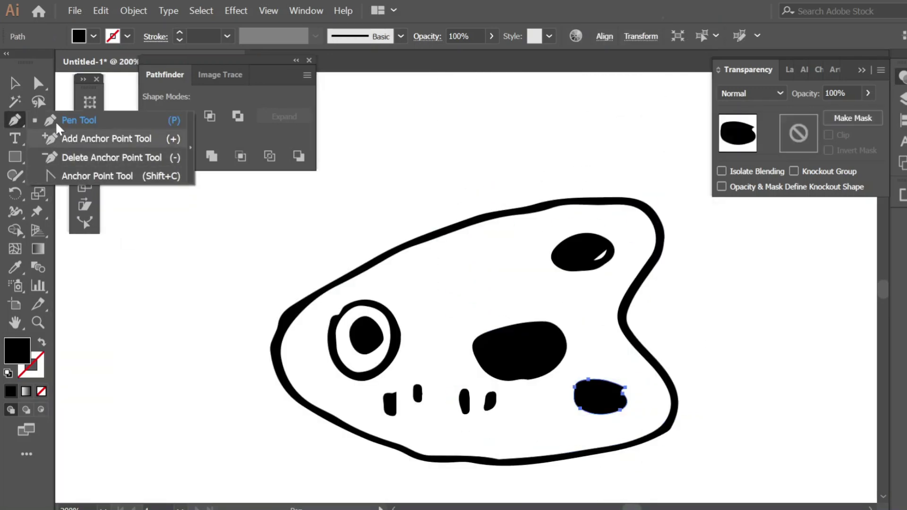
{"action": "key", "text": "shift+grave"}
{"action": "key", "text": "ctrl+equal"}
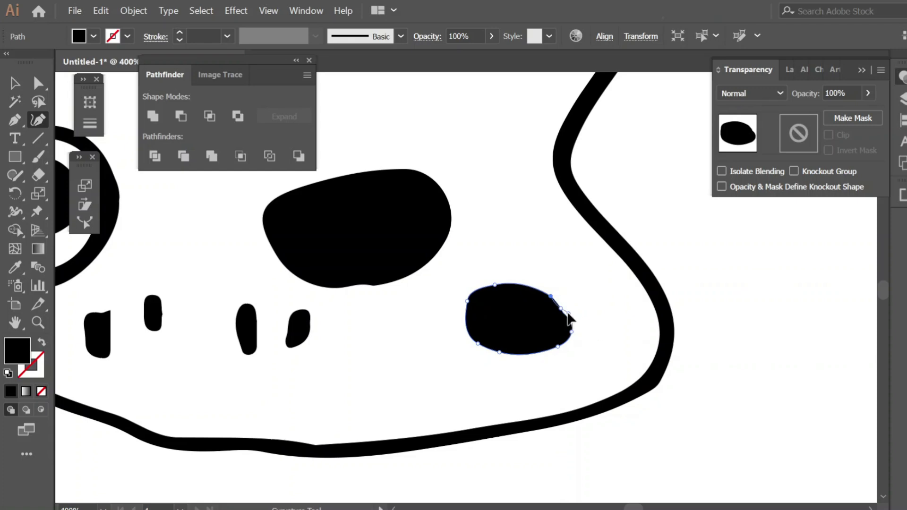
{"action": "key", "text": "ctrl+equal"}
{"action": "key", "text": "ctrl+minus"}
{"action": "left_click", "coordinate": [504, 309]}
{"action": "key", "text": "v"}
{"action": "key", "text": "ctrl+minus"}
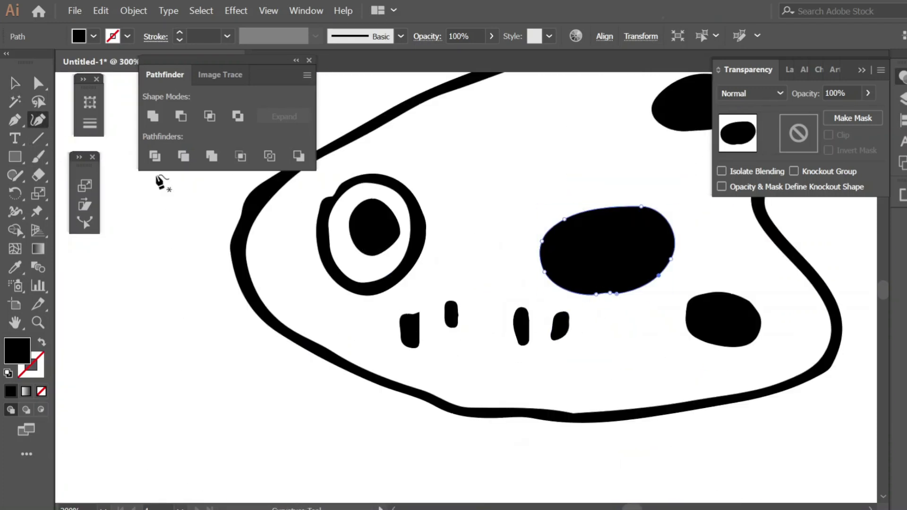
{"action": "key", "text": "v"}
{"action": "key", "text": "ctrl+equal"}
{"action": "key", "text": "ctrl+equal"}
Reshape the small mouth dashes into rounded shapes with the Curvature Tool
{"action": "left_click", "coordinate": [39, 120]}
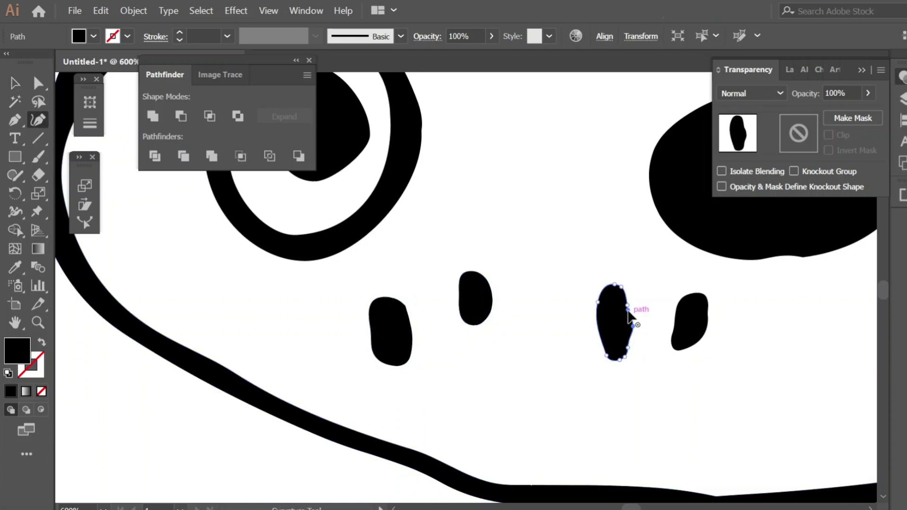
{"action": "key", "text": "ctrl+minus"}
{"action": "scroll", "coordinate": [698, 363], "scroll_direction": "up", "scroll_amount": 2}
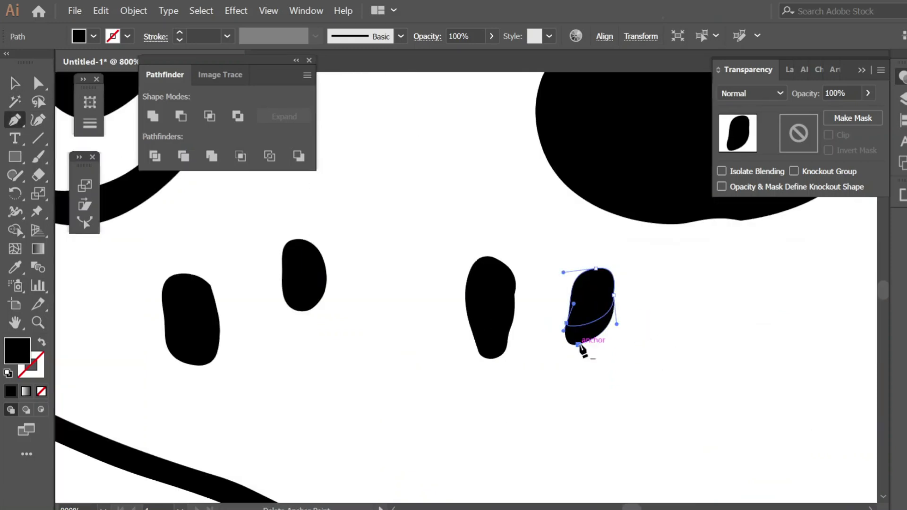
{"action": "key", "text": "shift+grave"}
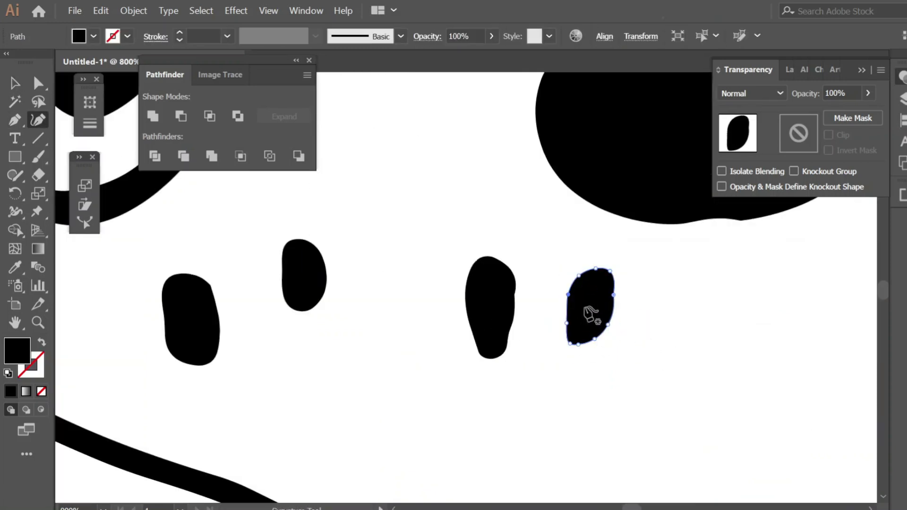
{"action": "key", "text": "ctrl+minus"}
{"action": "key", "text": "ctrl+minus"}
{"action": "key", "text": "ctrl+minus"}
{"action": "key", "text": "ctrl+minus"}
{"action": "key", "text": "ctrl+minus"}
{"action": "key", "text": "v"}
{"action": "left_click", "coordinate": [613, 409]}
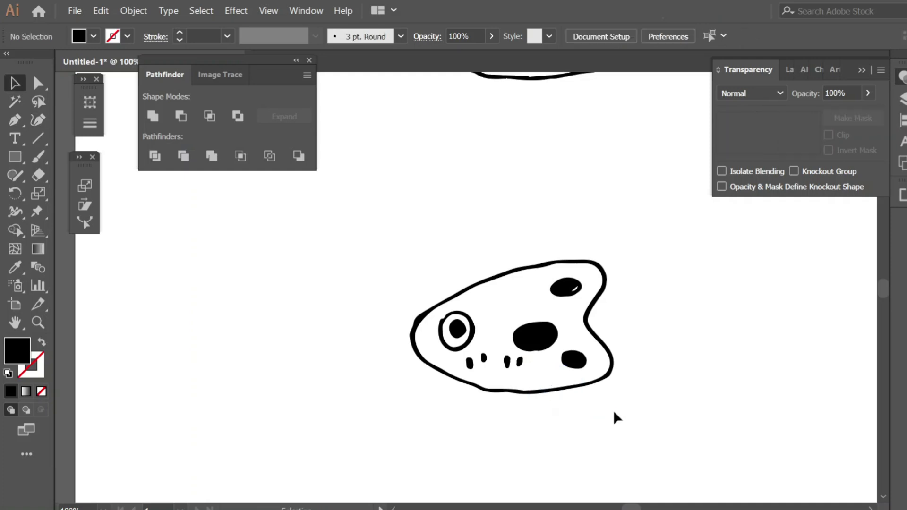
Select the fish's outer outline for curve editing
{"action": "key", "text": "ctrl+plus"}
{"action": "key", "text": "ctrl+plus"}
{"action": "left_click", "coordinate": [467, 400]}
{"action": "key", "text": "ctrl+plus"}
{"action": "key", "text": "shift+grave"}
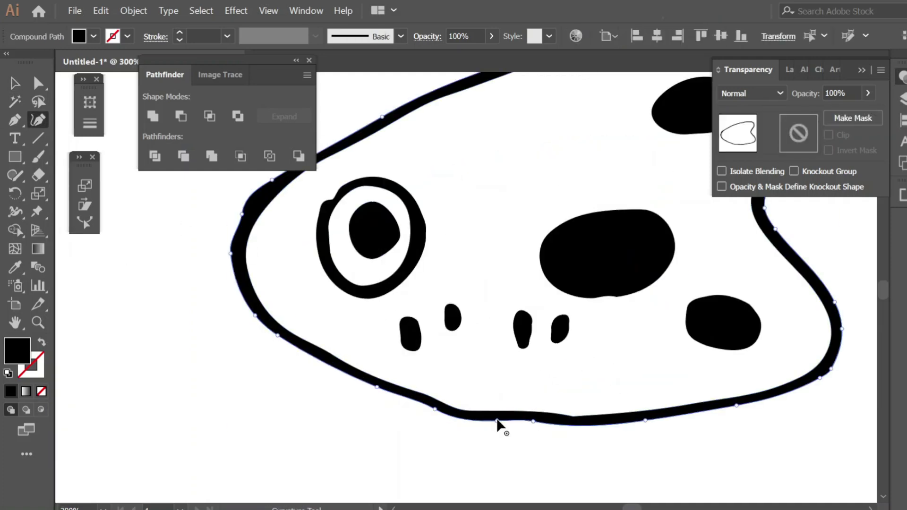
Select all the black shapes by matching colour, then clear the selection
{"action": "left_click", "coordinate": [493, 412]}
{"action": "key", "text": "y"}
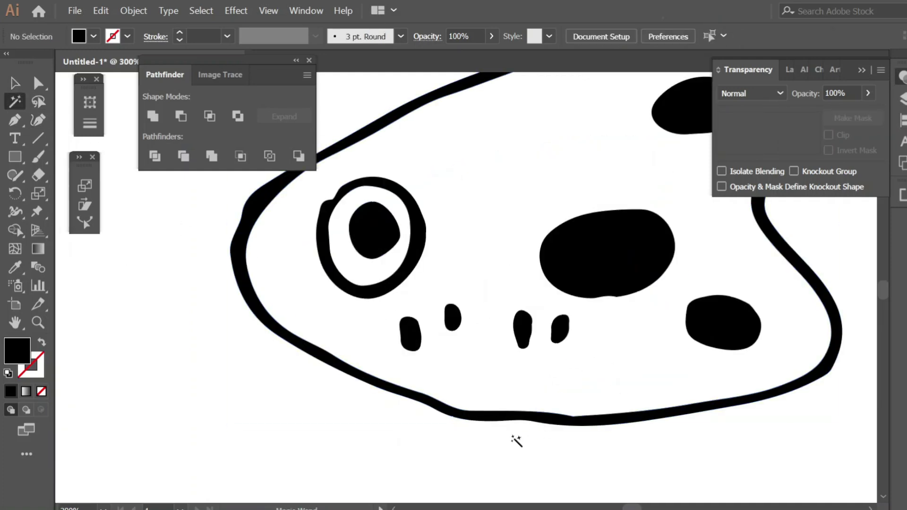
{"action": "left_click", "coordinate": [497, 420]}
{"action": "key", "text": "ctrl+shift+a"}
{"action": "left_click", "coordinate": [22, 122]}
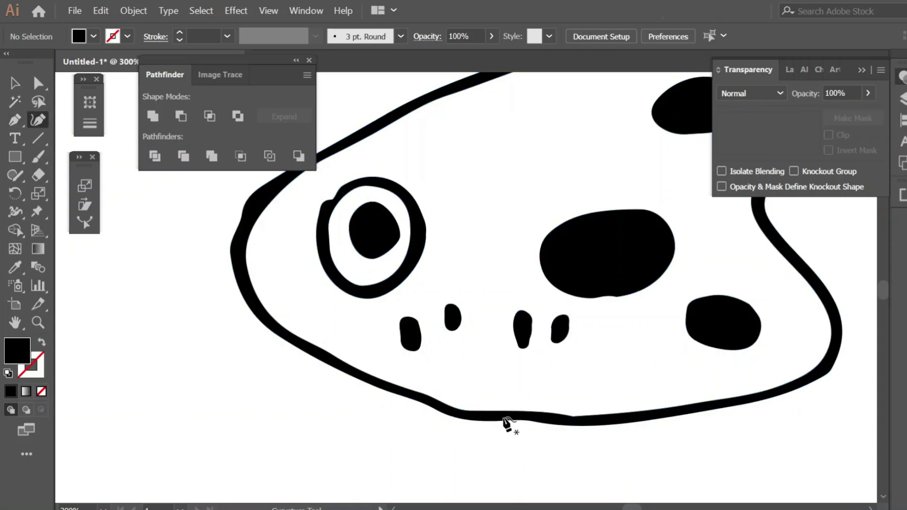
{"action": "scroll", "coordinate": [228, 368], "scroll_direction": "down", "scroll_amount": 4}
{"action": "scroll", "coordinate": [486, 279], "scroll_direction": "up", "scroll_amount": 5}
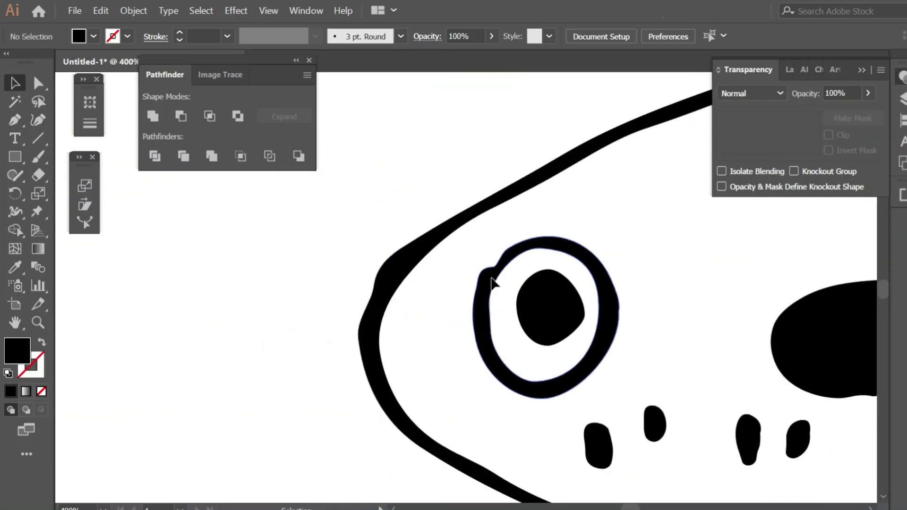
Select the eye ring and outer outline, and save the artwork as fish logo.ai
{"action": "left_click", "coordinate": [492, 272]}
{"action": "scroll", "coordinate": [499, 272], "scroll_direction": "up", "scroll_amount": 1}
{"action": "scroll", "coordinate": [546, 378], "scroll_direction": "down", "scroll_amount": 5}
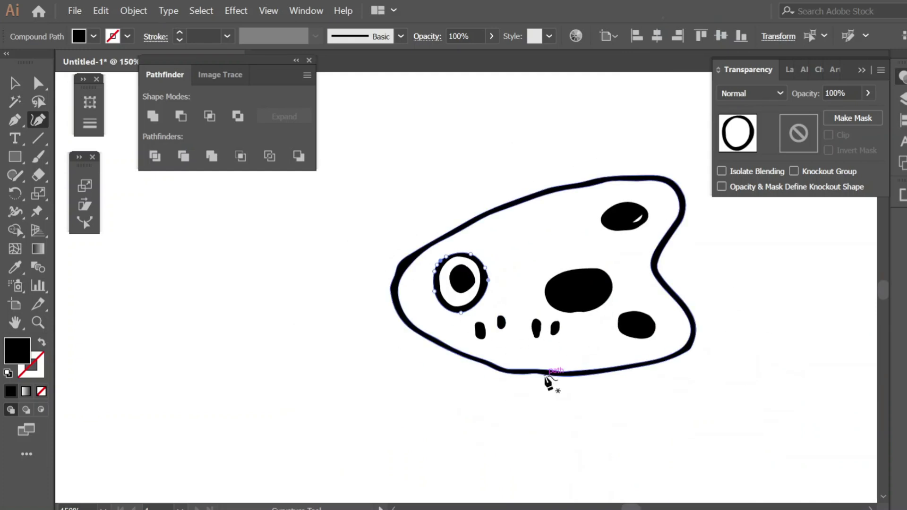
{"action": "scroll", "coordinate": [414, 283], "scroll_direction": "up", "scroll_amount": 4}
{"action": "left_click", "coordinate": [412, 283]}
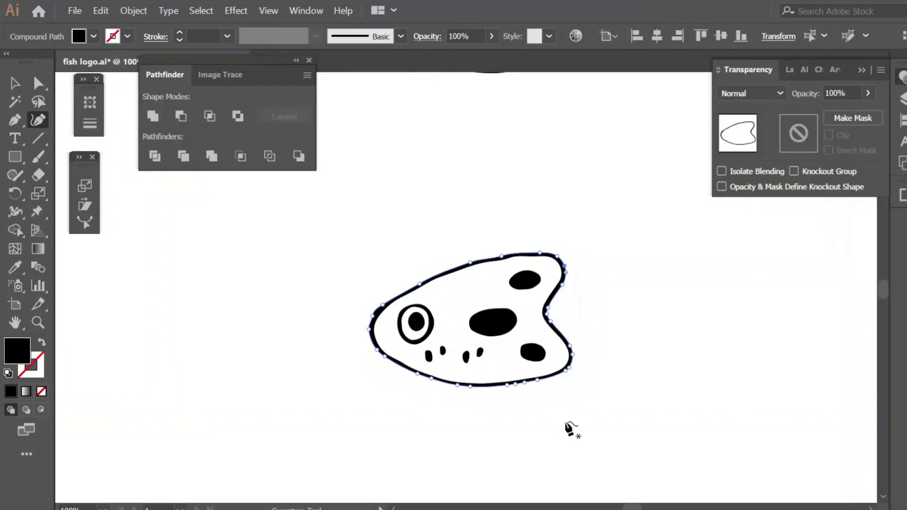
{"action": "key", "text": "v"}
{"action": "scroll", "coordinate": [674, 374], "scroll_direction": "up", "scroll_amount": 2}
{"action": "scroll", "coordinate": [441, 360], "scroll_direction": "up", "scroll_amount": 4}
Add an anchor point on the upper edge of the fish's outer outline
{"action": "left_click", "coordinate": [437, 355]}
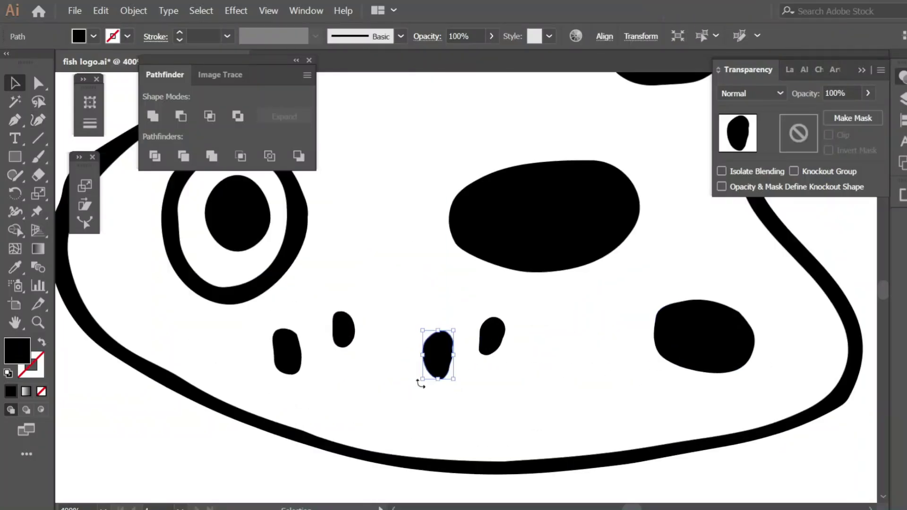
{"action": "scroll", "coordinate": [617, 394], "scroll_direction": "down", "scroll_amount": 4}
{"action": "left_click", "coordinate": [617, 395]}
{"action": "scroll", "coordinate": [344, 313], "scroll_direction": "up", "scroll_amount": 2}
{"action": "left_click", "coordinate": [344, 313]}
{"action": "key", "text": "shift+grave"}
{"action": "left_click", "coordinate": [387, 273]}
Pull the new top point down and add points along the lower-left outline
{"action": "left_click_drag", "start_coordinate": [464, 238], "coordinate": [465, 252]}
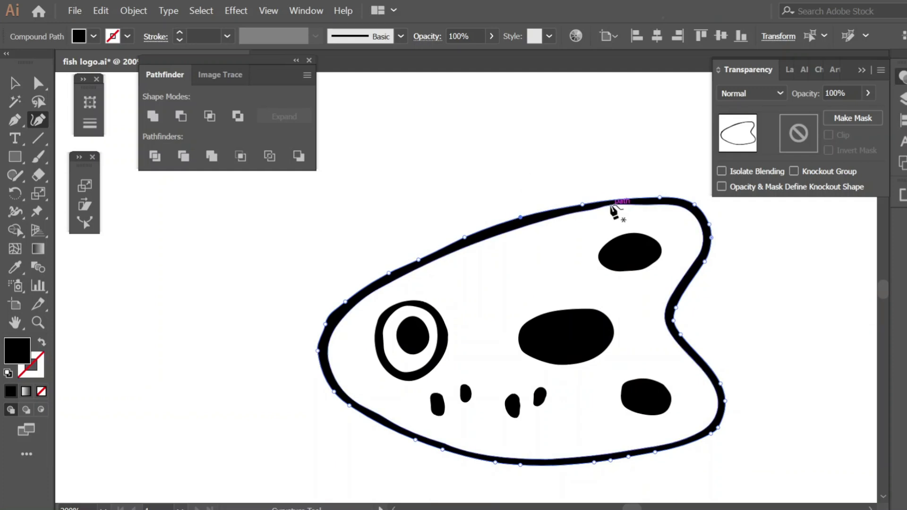
{"action": "scroll", "coordinate": [585, 146], "scroll_direction": "down", "scroll_amount": 1}
{"action": "scroll", "coordinate": [406, 265], "scroll_direction": "up", "scroll_amount": 1}
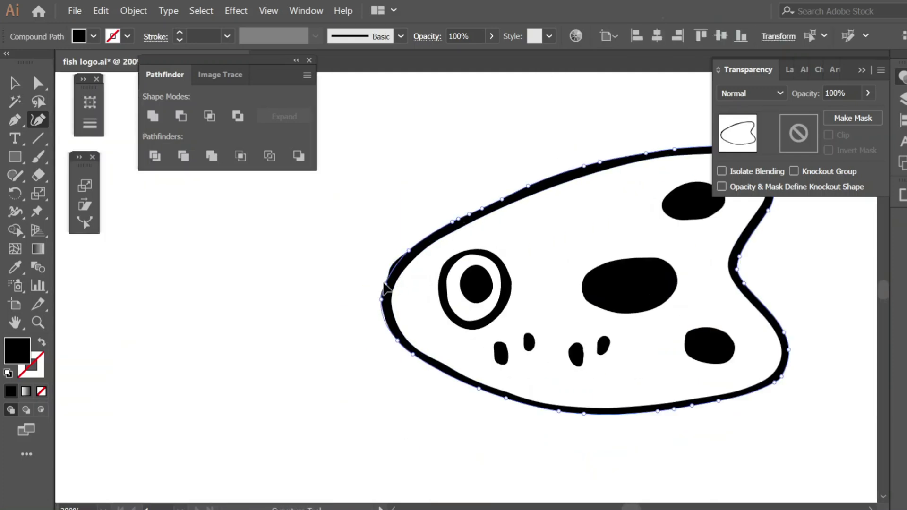
{"action": "scroll", "coordinate": [317, 241], "scroll_direction": "down", "scroll_amount": 1}
{"action": "scroll", "coordinate": [523, 405], "scroll_direction": "up", "scroll_amount": 1}
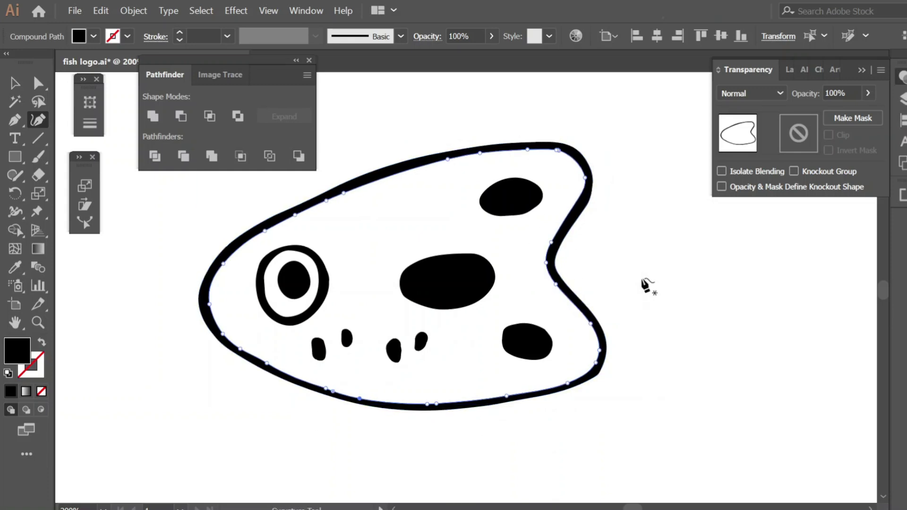
{"action": "scroll", "coordinate": [638, 276], "scroll_direction": "down", "scroll_amount": 3}
{"action": "scroll", "coordinate": [590, 330], "scroll_direction": "up", "scroll_amount": 2}
{"action": "scroll", "coordinate": [510, 391], "scroll_direction": "up", "scroll_amount": 1}
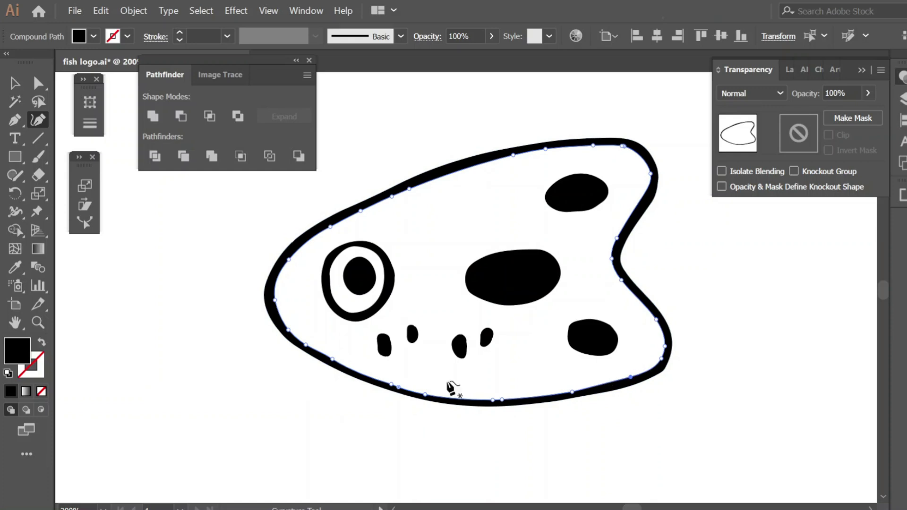
{"action": "left_click", "coordinate": [326, 367]}
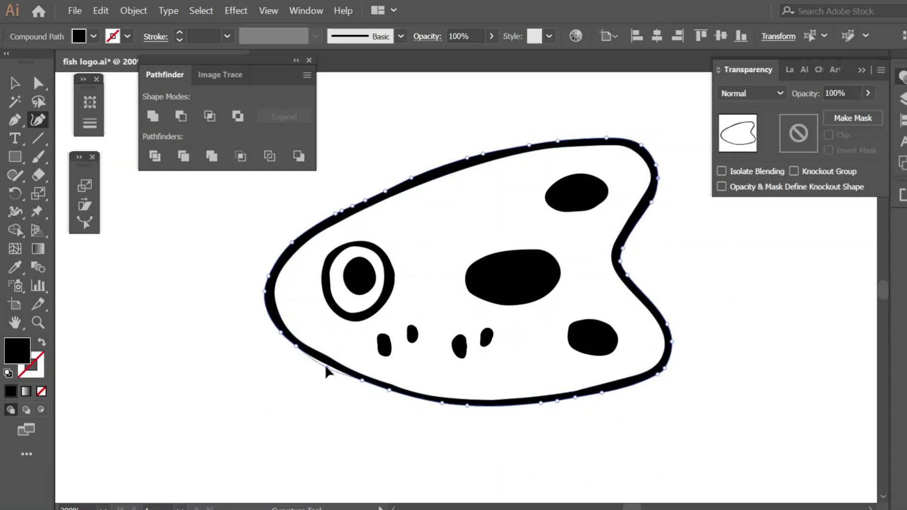
Reselect the body outline, refine its remaining curves, and clear the selection
{"action": "key", "text": "v"}
{"action": "scroll", "coordinate": [203, 404], "scroll_direction": "down", "scroll_amount": 3}
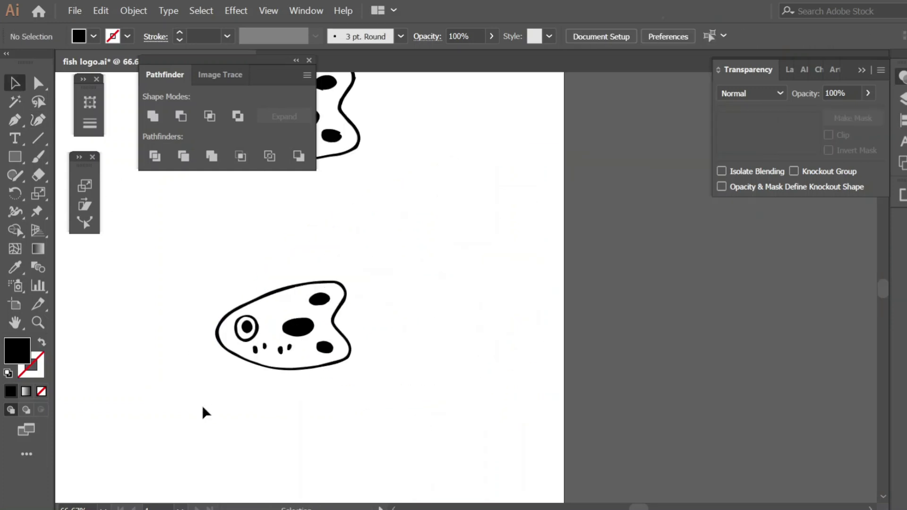
{"action": "scroll", "coordinate": [365, 321], "scroll_direction": "up", "scroll_amount": 3}
{"action": "scroll", "coordinate": [367, 324], "scroll_direction": "up", "scroll_amount": 1}
{"action": "scroll", "coordinate": [346, 377], "scroll_direction": "up", "scroll_amount": 1}
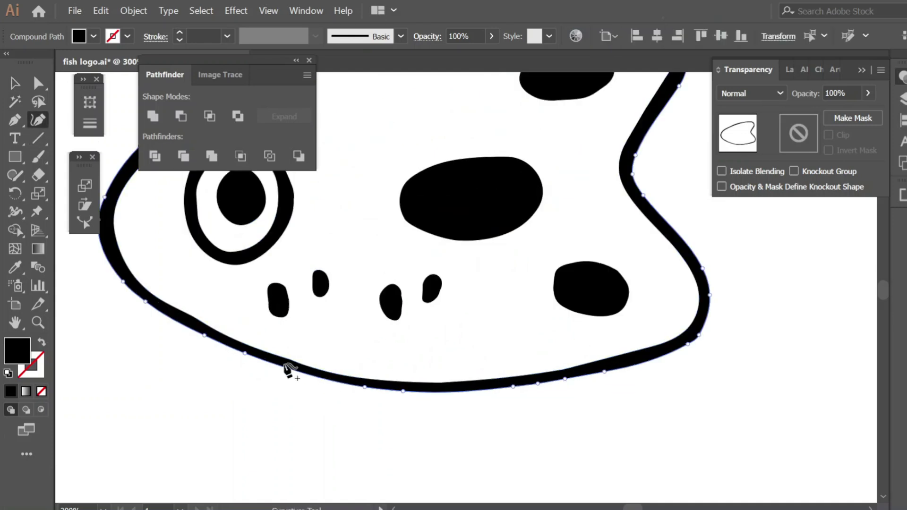
{"action": "left_click", "coordinate": [342, 371]}
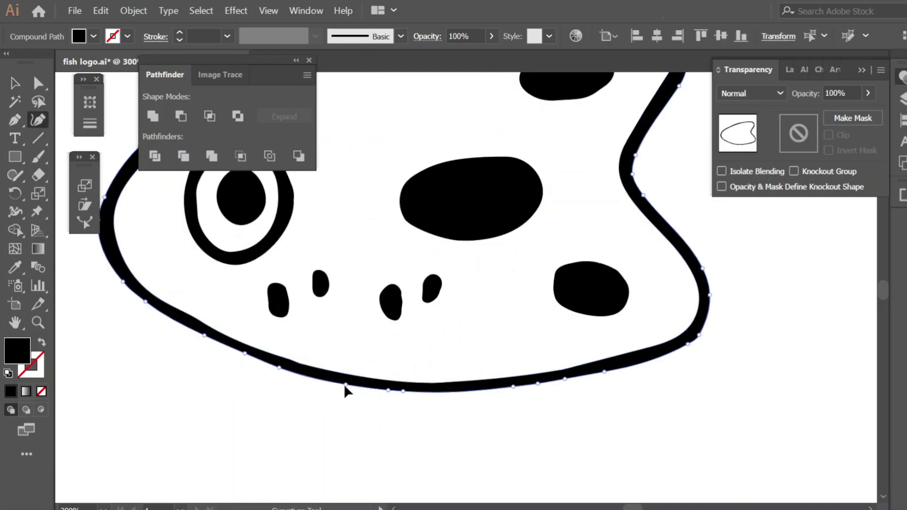
{"action": "scroll", "coordinate": [385, 392], "scroll_direction": "down", "scroll_amount": 2}
{"action": "scroll", "coordinate": [437, 352], "scroll_direction": "up", "scroll_amount": 2}
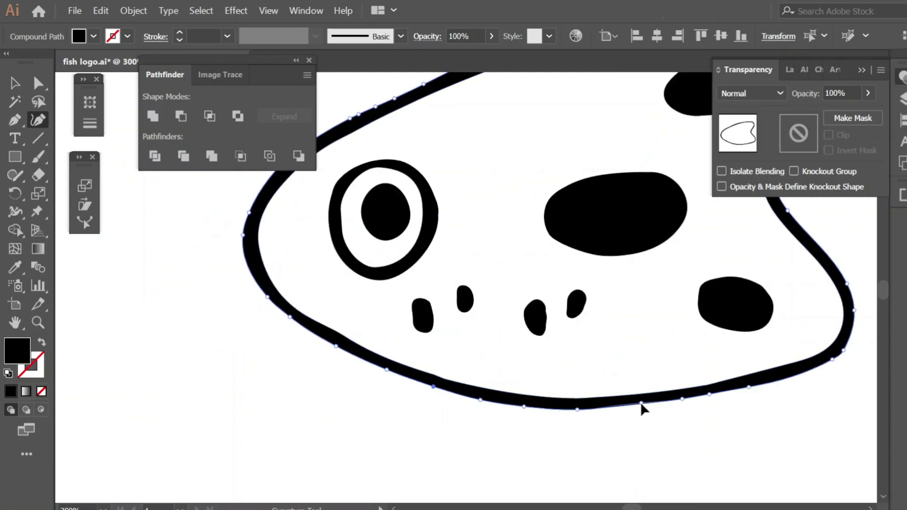
{"action": "scroll", "coordinate": [610, 379], "scroll_direction": "down", "scroll_amount": 1}
{"action": "scroll", "coordinate": [681, 388], "scroll_direction": "up", "scroll_amount": 1}
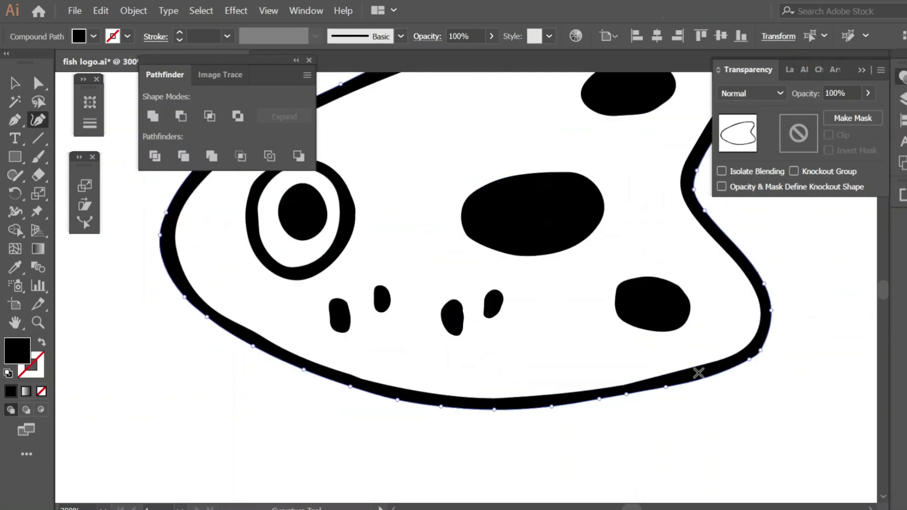
{"action": "scroll", "coordinate": [612, 398], "scroll_direction": "up", "scroll_amount": 1}
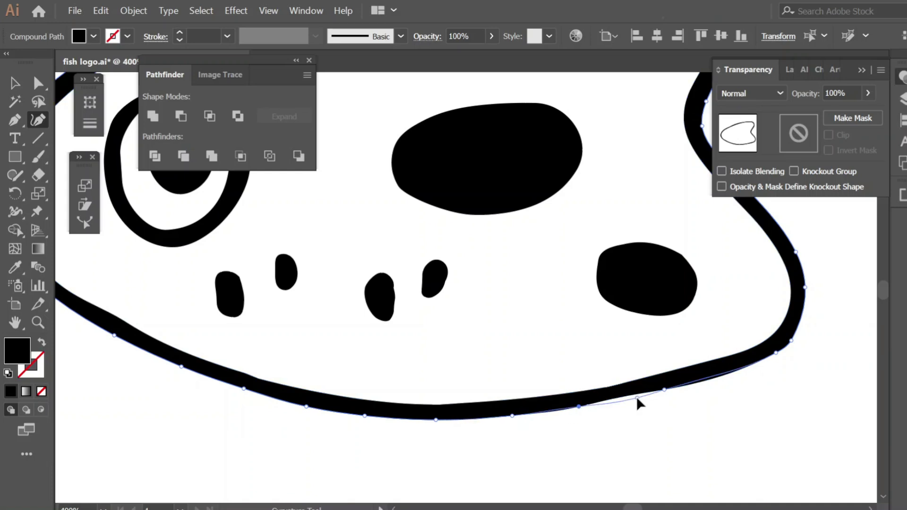
{"action": "scroll", "coordinate": [714, 383], "scroll_direction": "down", "scroll_amount": 3}
{"action": "scroll", "coordinate": [780, 203], "scroll_direction": "up", "scroll_amount": 1}
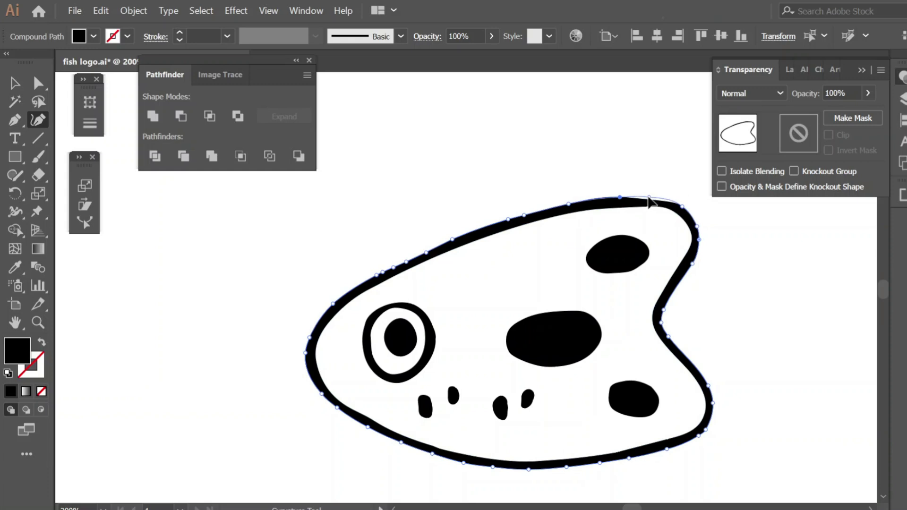
{"action": "key", "text": "v"}
{"action": "left_click", "coordinate": [713, 241]}
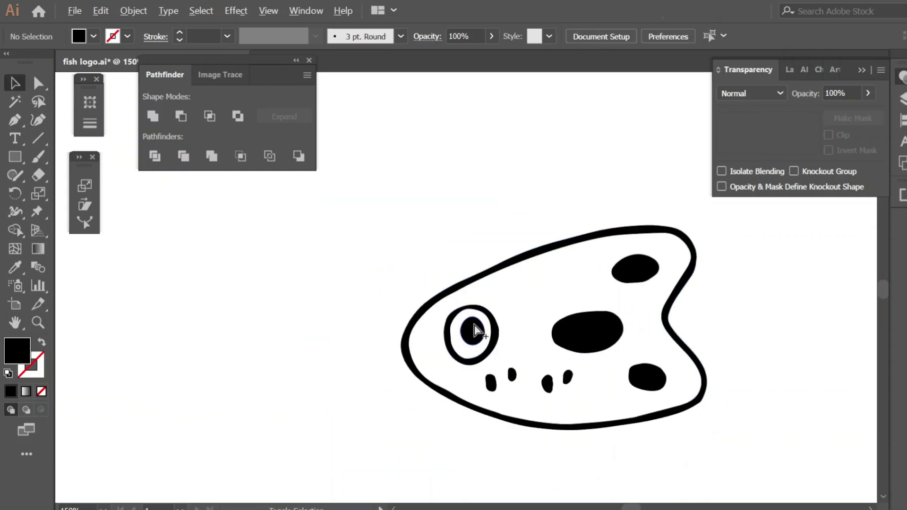
Smooth the curves of the ring around the fish's eye
{"action": "left_click", "coordinate": [479, 381]}
{"action": "scroll", "coordinate": [443, 273], "scroll_direction": "up", "scroll_amount": 3}
{"action": "key", "text": "shift+asciitilde"}
{"action": "left_click", "coordinate": [465, 254]}
{"action": "key", "text": "ctrl+0"}
{"action": "key", "text": "v"}
Refine the curves of the fish body outline path
{"action": "left_click", "coordinate": [628, 312]}
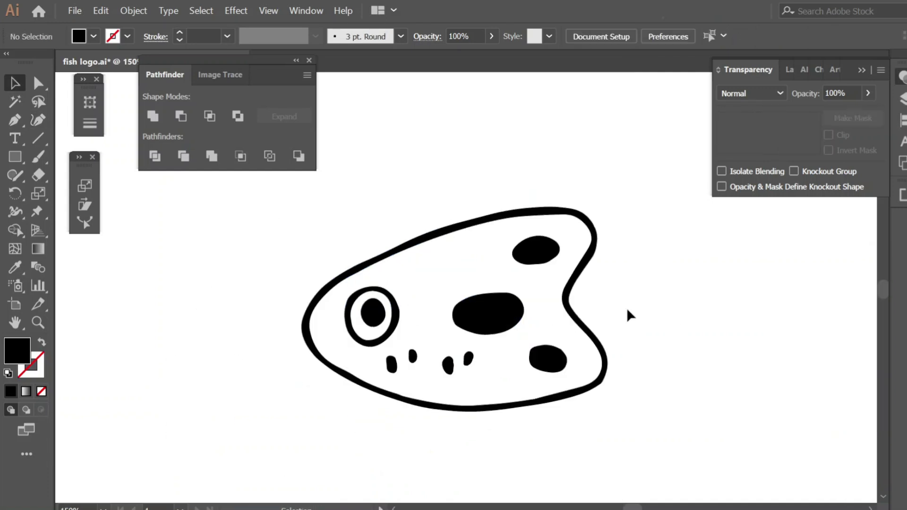
{"action": "scroll", "coordinate": [617, 366], "scroll_direction": "up", "scroll_amount": 3}
{"action": "left_click", "coordinate": [566, 380]}
{"action": "scroll", "coordinate": [614, 378], "scroll_direction": "down", "scroll_amount": 4}
{"action": "key", "text": "shift+asciitilde"}
{"action": "key", "text": "v"}
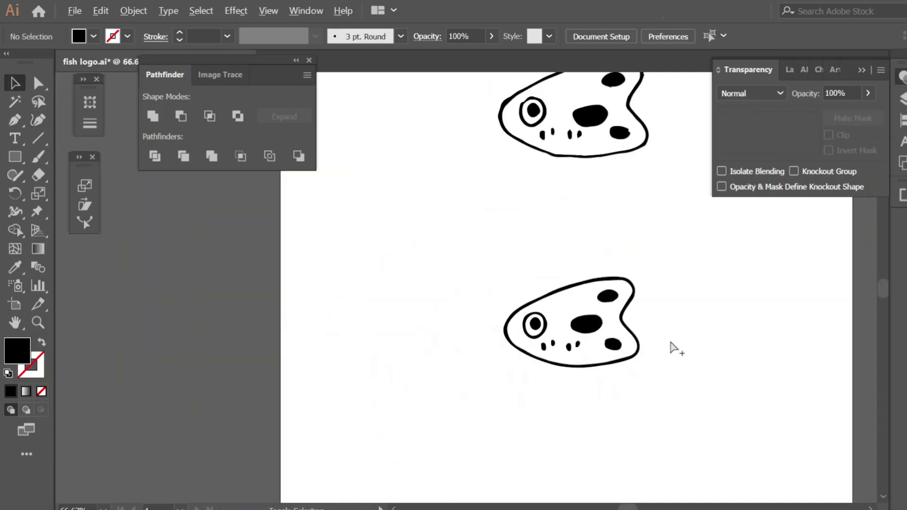
Unite all fish parts into one shape and drag a copy to the right
{"action": "left_click", "coordinate": [619, 239]}
{"action": "left_click", "coordinate": [153, 115]}
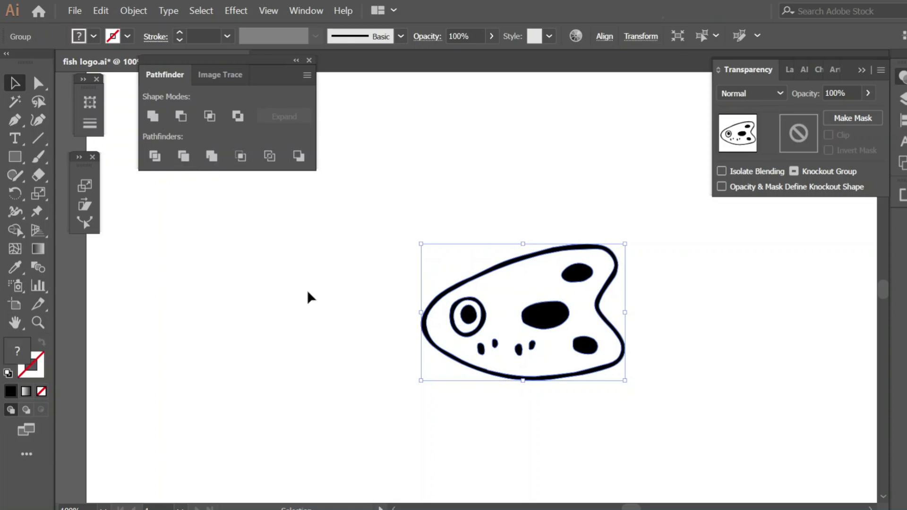
{"action": "key", "text": "ctrl+minus"}
{"action": "left_click_drag", "start_coordinate": [446, 293], "coordinate": [798, 270]}
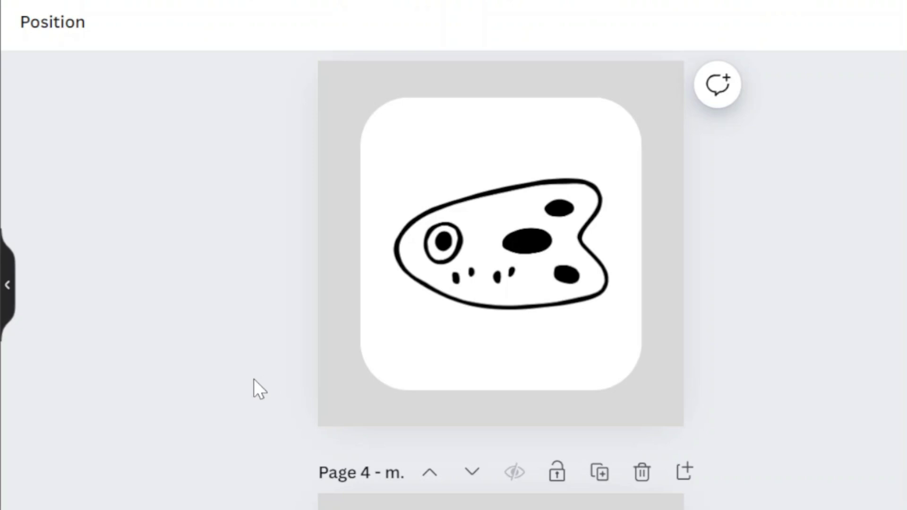
Raise the white tile's corner rounding to 34 and check the corners
{"action": "left_click", "coordinate": [450, 340]}
{"action": "left_click", "coordinate": [187, 22]}
{"action": "left_click_drag", "start_coordinate": [262, 257], "coordinate": [292, 256]}
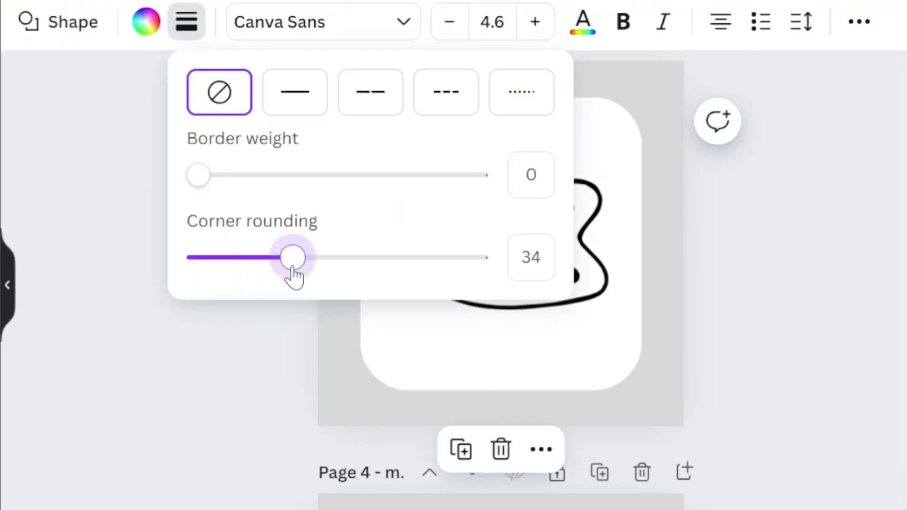
{"action": "left_click", "coordinate": [211, 387]}
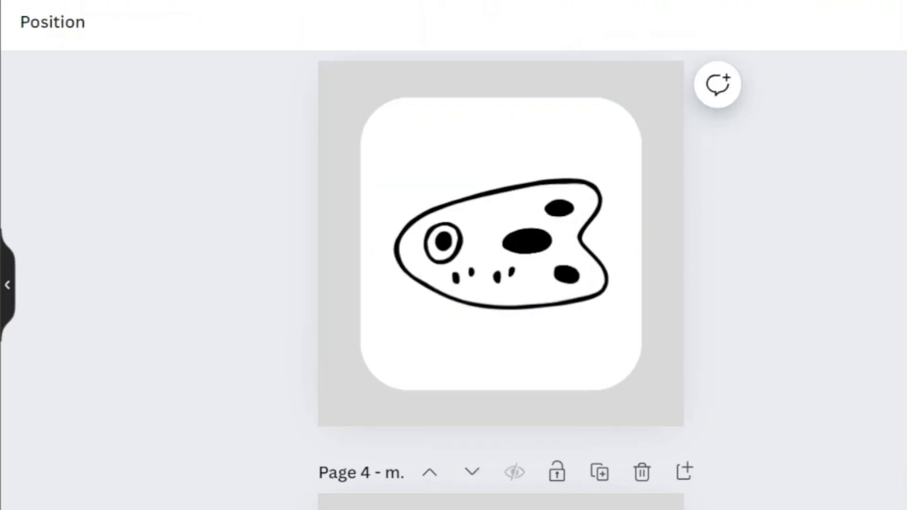
Select the fish graphic sitting on the tile
{"action": "left_click", "coordinate": [562, 272]}
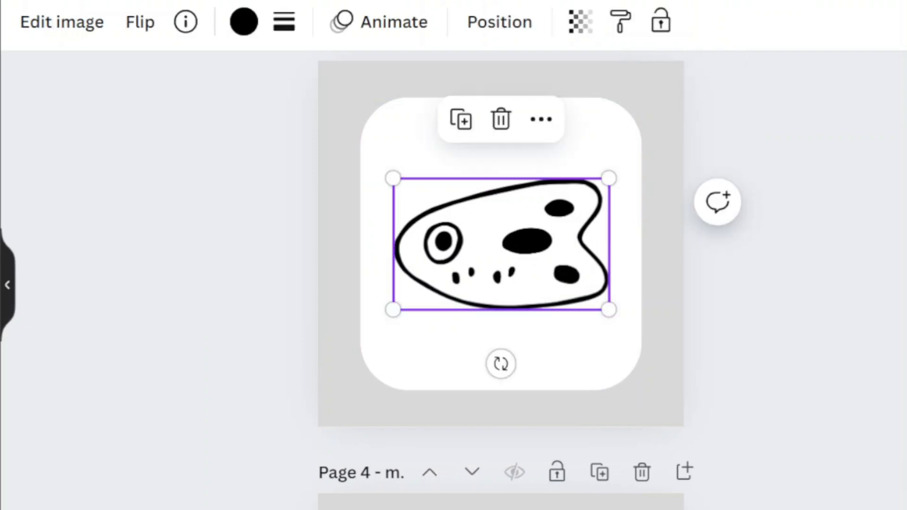
{"action": "scroll", "coordinate": [283, 299], "scroll_direction": "up", "scroll_amount": 3}
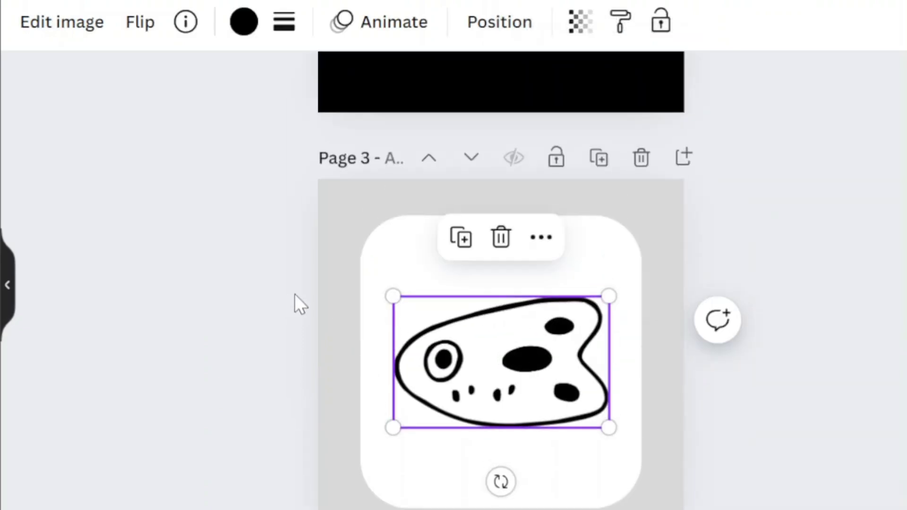
{"action": "left_click", "coordinate": [295, 295]}
Limit the Canva PNG download to Page 3 only
{"action": "left_click", "coordinate": [896, 5]}
{"action": "scroll", "coordinate": [779, 330], "scroll_direction": "down", "scroll_amount": 5}
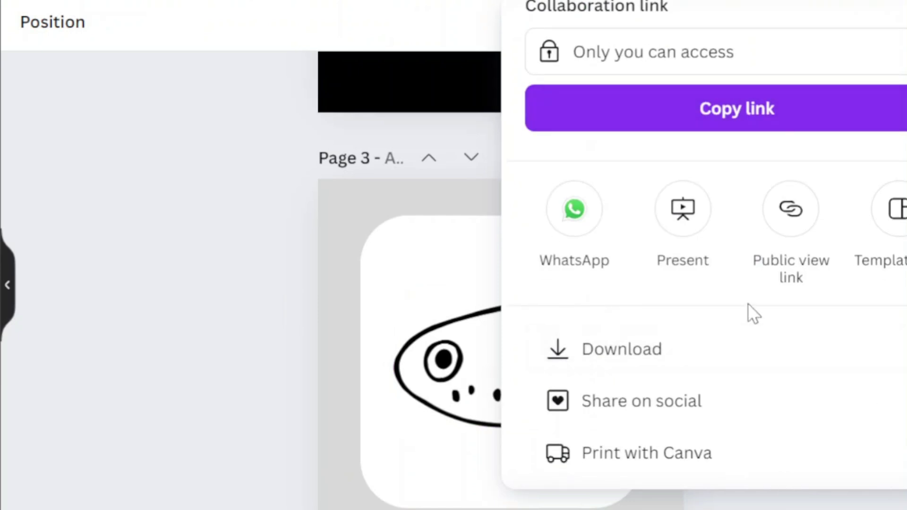
{"action": "left_click", "coordinate": [751, 350]}
{"action": "scroll", "coordinate": [723, 305], "scroll_direction": "down", "scroll_amount": 3}
{"action": "left_click", "coordinate": [723, 306]}
{"action": "left_click", "coordinate": [893, 10]}
{"action": "left_click", "coordinate": [818, 238]}
{"action": "left_click", "coordinate": [803, 295]}
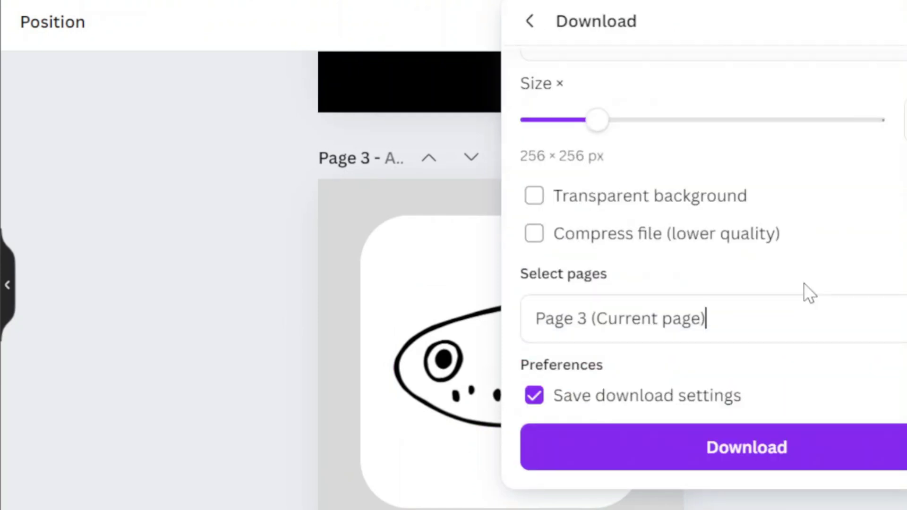
Enable a transparent background and download the 256 × 256 PNG
{"action": "left_click", "coordinate": [678, 201]}
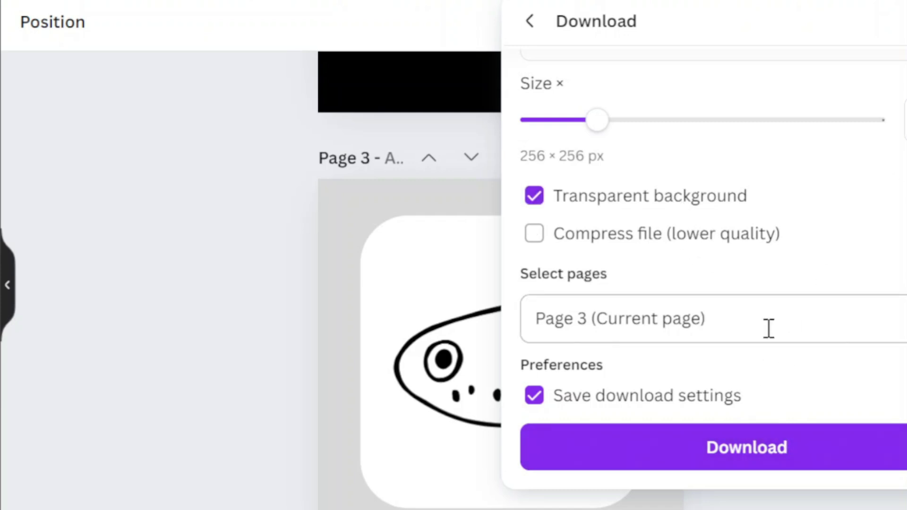
{"action": "scroll", "coordinate": [768, 330], "scroll_direction": "up", "scroll_amount": 2}
{"action": "scroll", "coordinate": [749, 354], "scroll_direction": "down", "scroll_amount": 1}
{"action": "scroll", "coordinate": [756, 416], "scroll_direction": "down", "scroll_amount": 2}
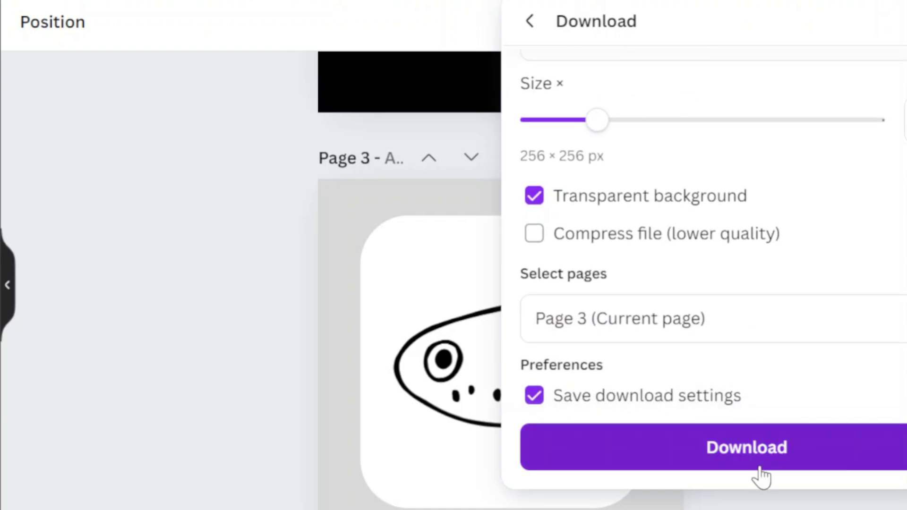
{"action": "left_click", "coordinate": [759, 474]}
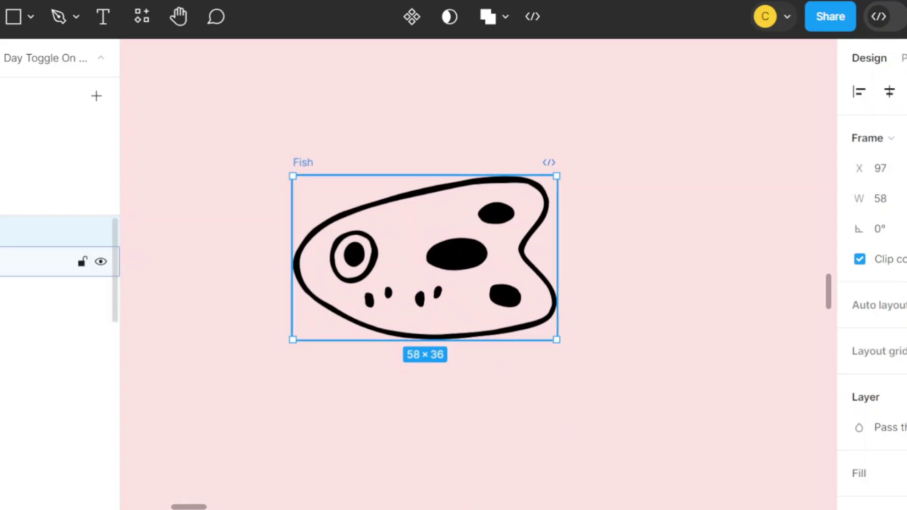
Ungroup the Fish frame and reselect the whole fish drawing group
{"action": "left_click", "coordinate": [57, 261]}
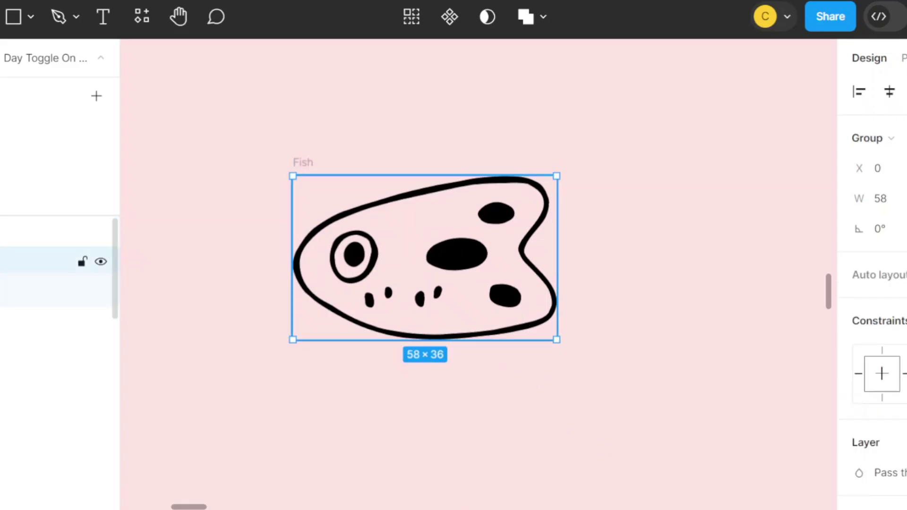
{"action": "left_click", "coordinate": [57, 292]}
{"action": "left_click_drag", "start_coordinate": [465, 273], "coordinate": [563, 373]}
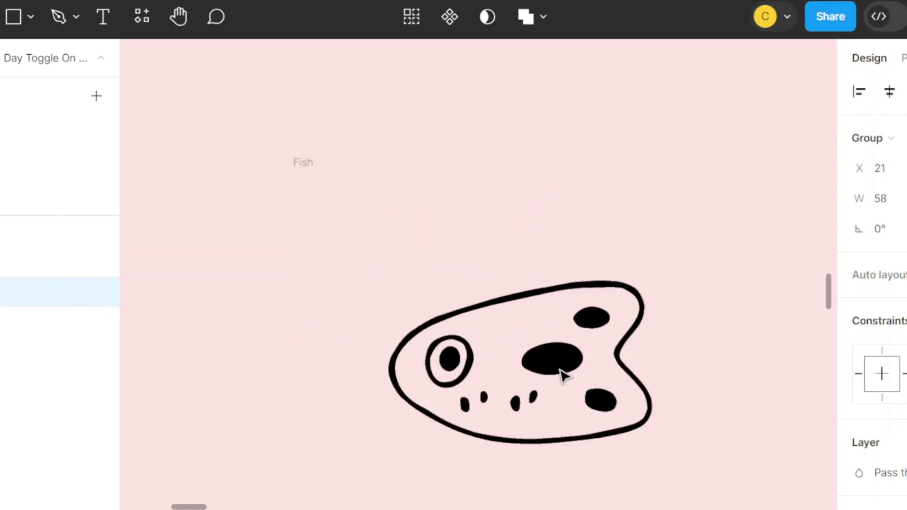
{"action": "key", "text": "ctrl+z"}
{"action": "key", "text": "ctrl+z"}
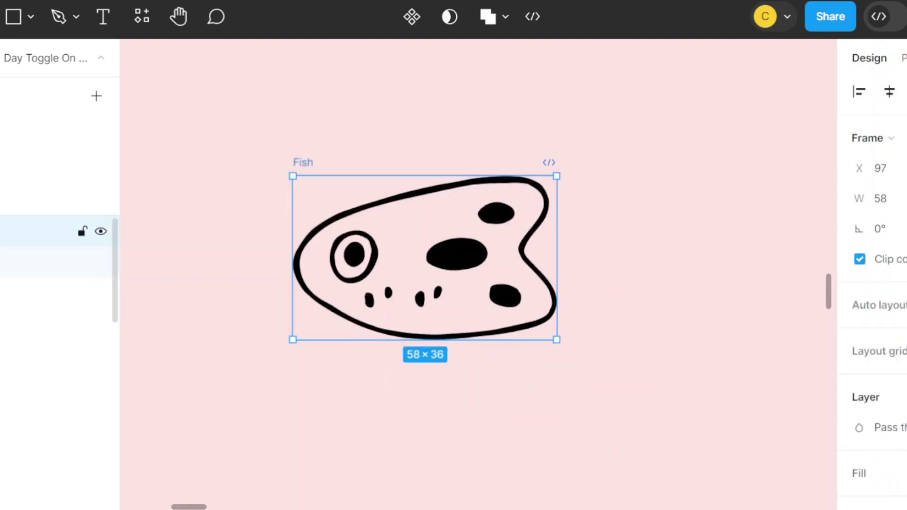
{"action": "right_click", "coordinate": [57, 231]}
{"action": "left_click", "coordinate": [10, 259]}
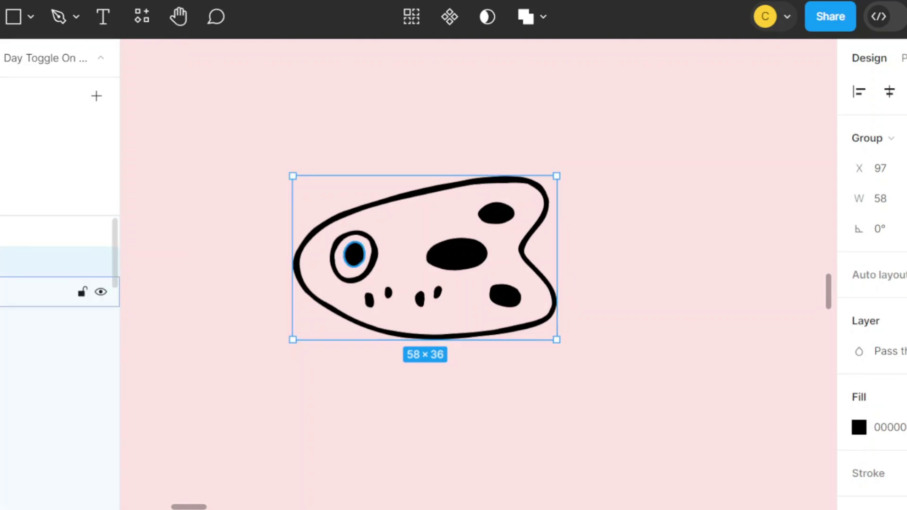
{"action": "left_click", "coordinate": [1, 320]}
{"action": "left_click", "coordinate": [1, 336]}
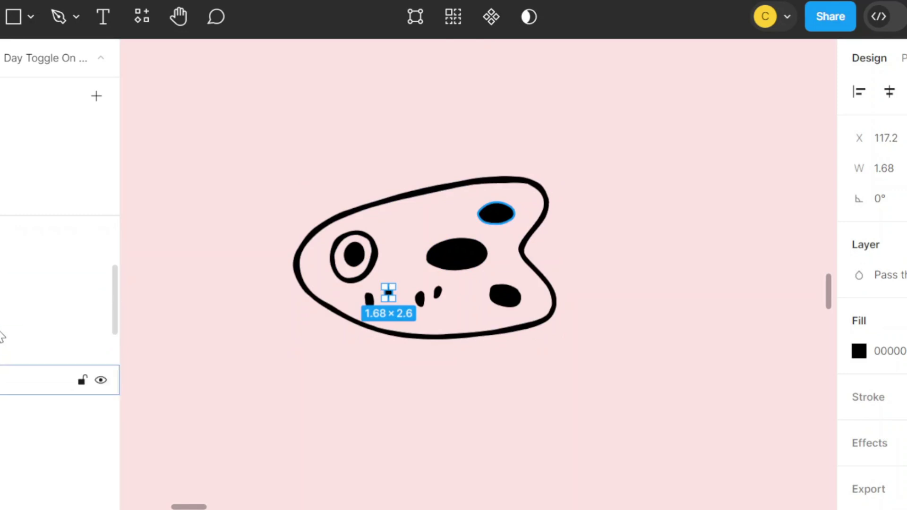
{"action": "left_click", "coordinate": [350, 314]}
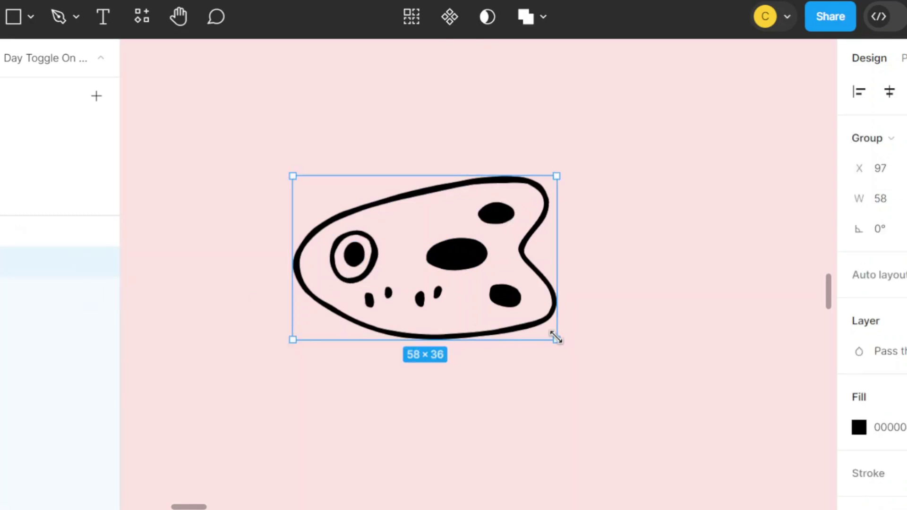
Scale the fish drawing proportionally to 32 px wide
{"action": "key", "text": "k"}
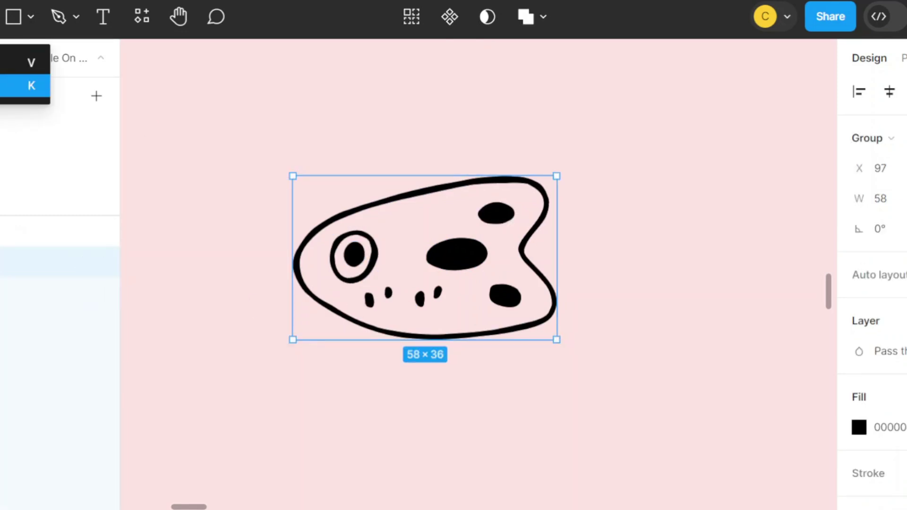
{"action": "left_click_drag", "start_coordinate": [555, 340], "coordinate": [529, 322]}
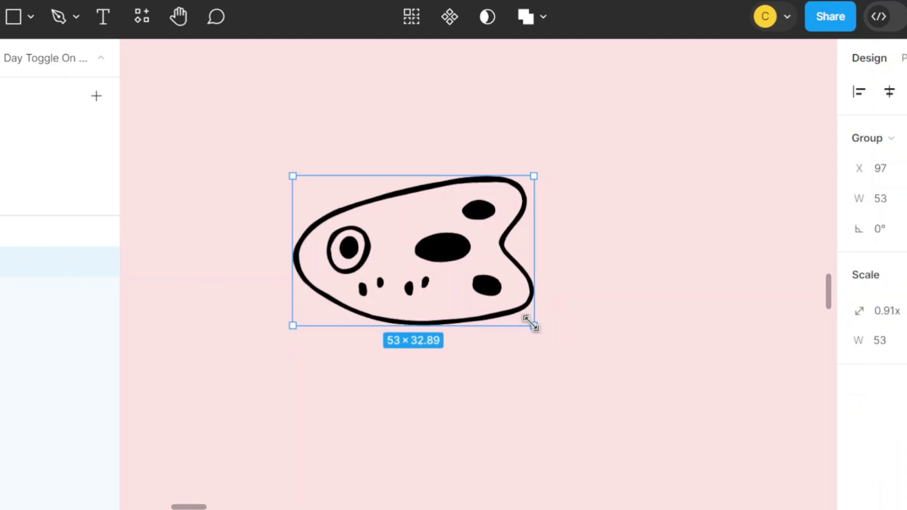
{"action": "left_click", "coordinate": [897, 340]}
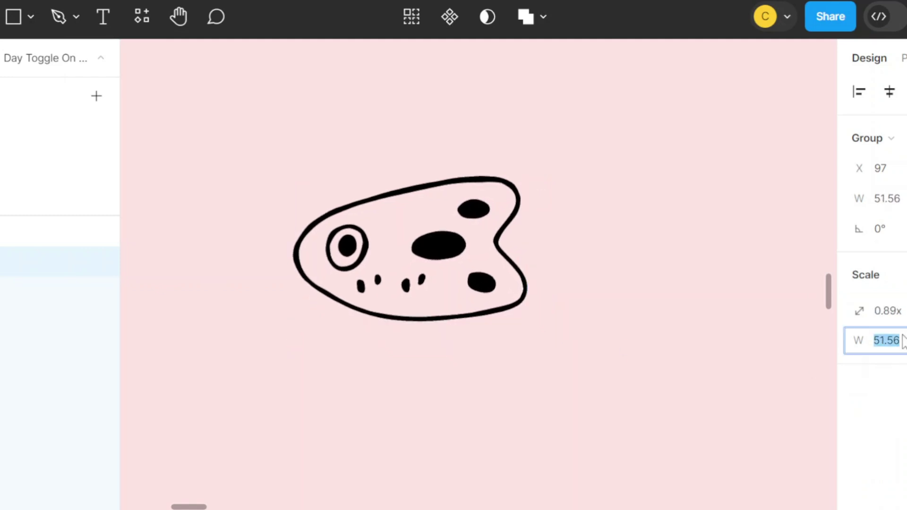
{"action": "type", "text": "32"}
{"action": "key", "text": "Return"}
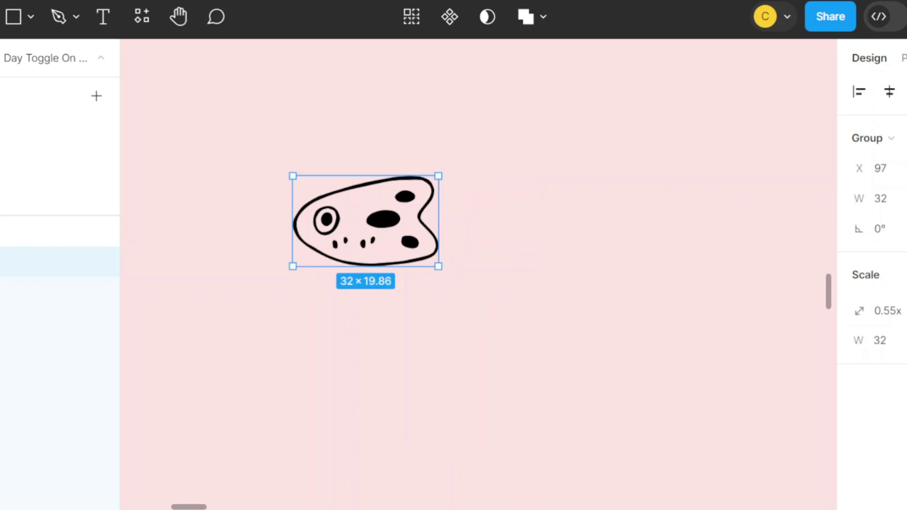
Add a 100×100 frame beside the fish and fill it white (FFFFFF)
{"action": "key", "text": "f"}
{"action": "left_click", "coordinate": [229, 175]}
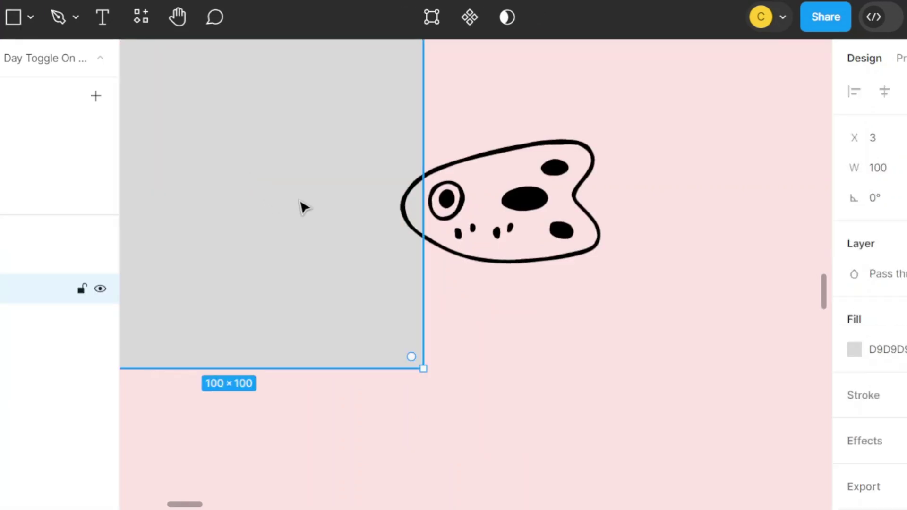
{"action": "mouse_move", "coordinate": [366, 360]}
{"action": "left_mouse_down"}
{"action": "mouse_move", "coordinate": [568, 419]}
{"action": "mouse_move", "coordinate": [581, 375]}
{"action": "left_mouse_up"}
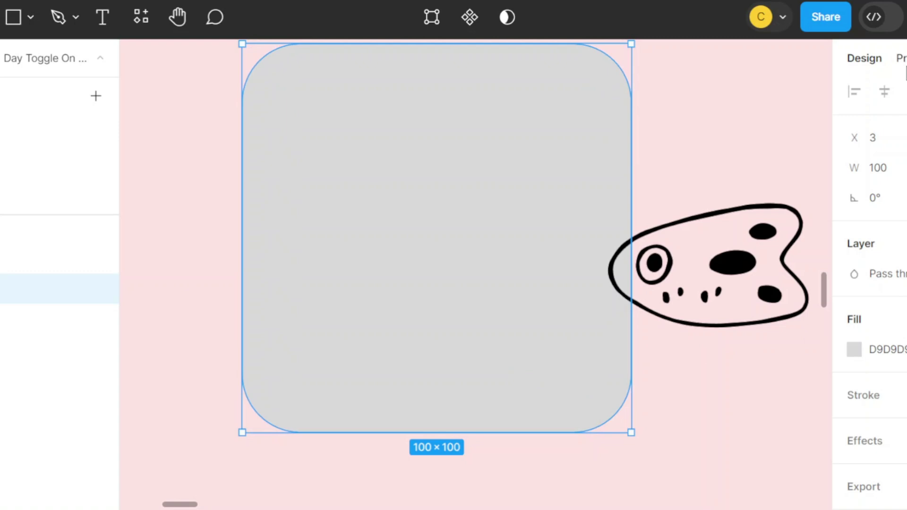
{"action": "left_click", "coordinate": [855, 350]}
{"action": "left_click_drag", "start_coordinate": [622, 152], "coordinate": [573, 137]}
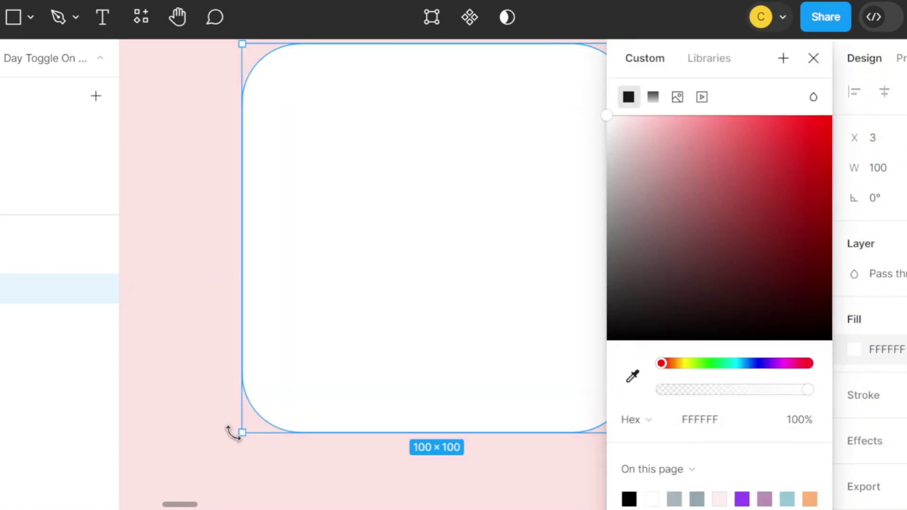
{"action": "left_click", "coordinate": [270, 479]}
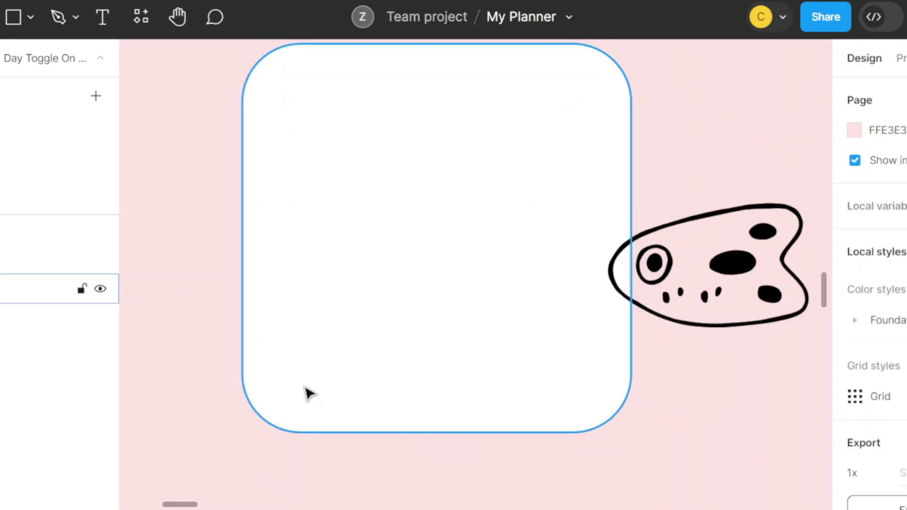
Scale the white square down to 32×32
{"action": "left_click", "coordinate": [308, 393]}
{"action": "left_click", "coordinate": [886, 316]}
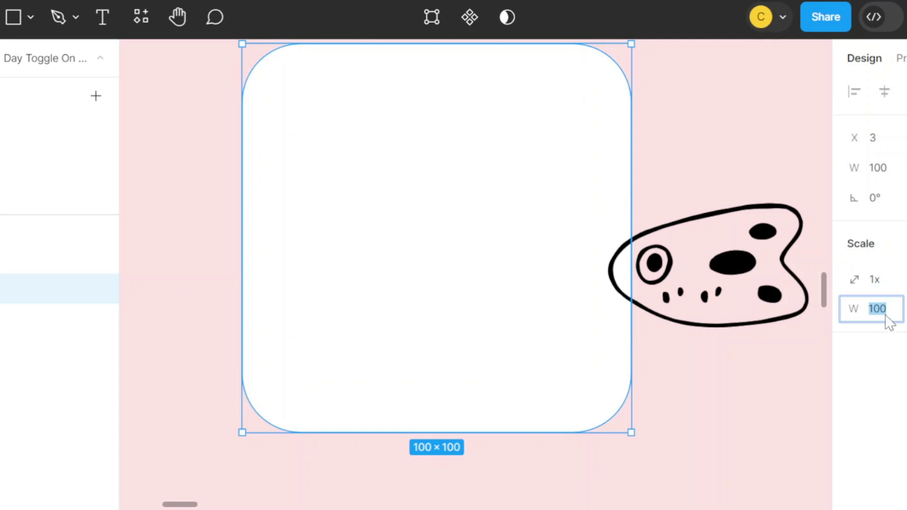
{"action": "key", "text": "Return"}
{"action": "left_click", "coordinate": [531, 356]}
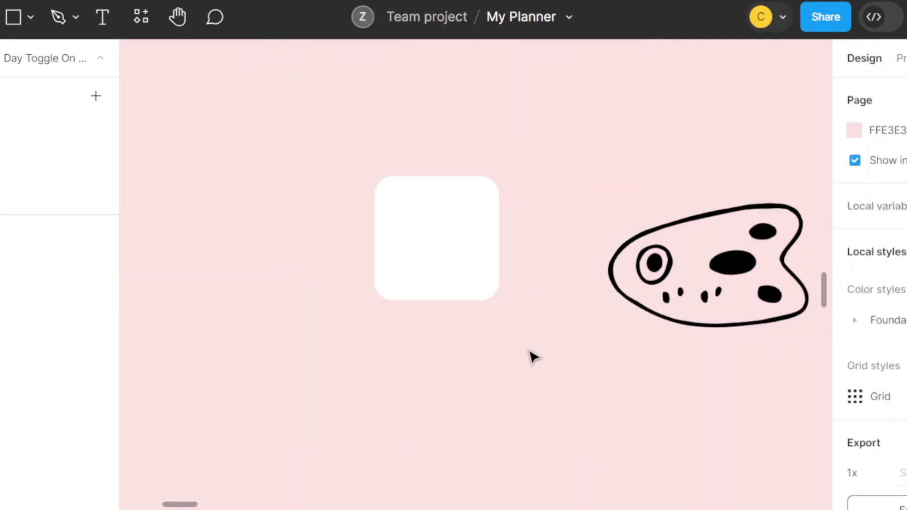
Move the fish onto the white tile, shrink it to fit and centre it
{"action": "left_click", "coordinate": [457, 236]}
{"action": "left_click", "coordinate": [667, 274]}
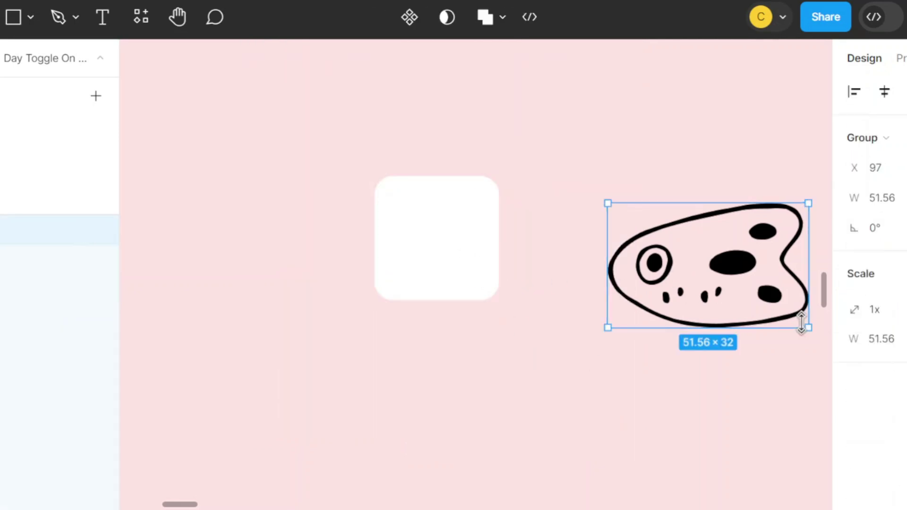
{"action": "left_click_drag", "start_coordinate": [744, 269], "coordinate": [516, 255]}
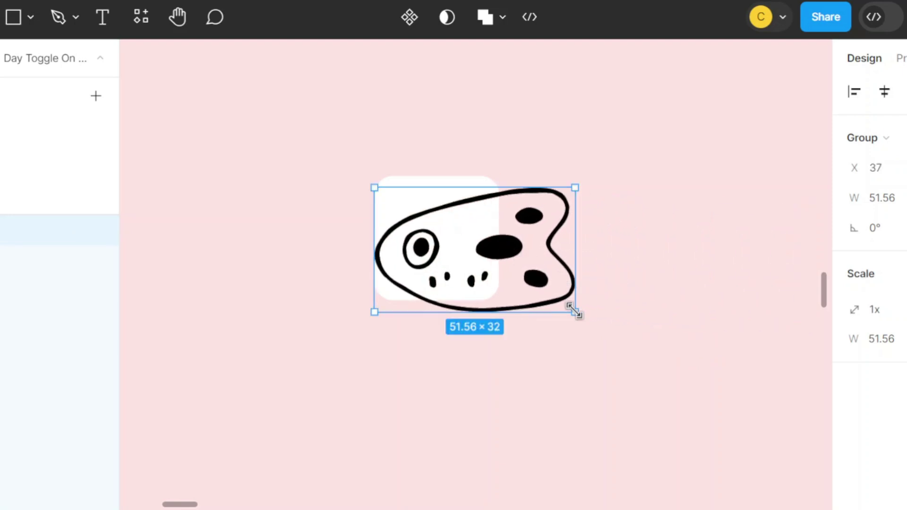
{"action": "left_click_drag", "start_coordinate": [575, 310], "coordinate": [470, 235]}
{"action": "scroll", "coordinate": [477, 219], "scroll_direction": "up", "scroll_amount": 1}
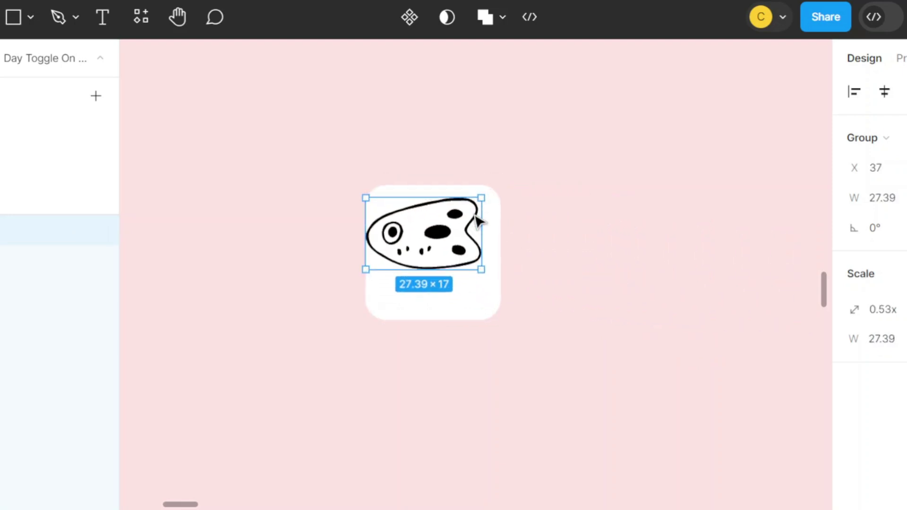
{"action": "scroll", "coordinate": [444, 247], "scroll_direction": "up", "scroll_amount": 4}
{"action": "key", "text": "Right"}
{"action": "key", "text": "Right"}
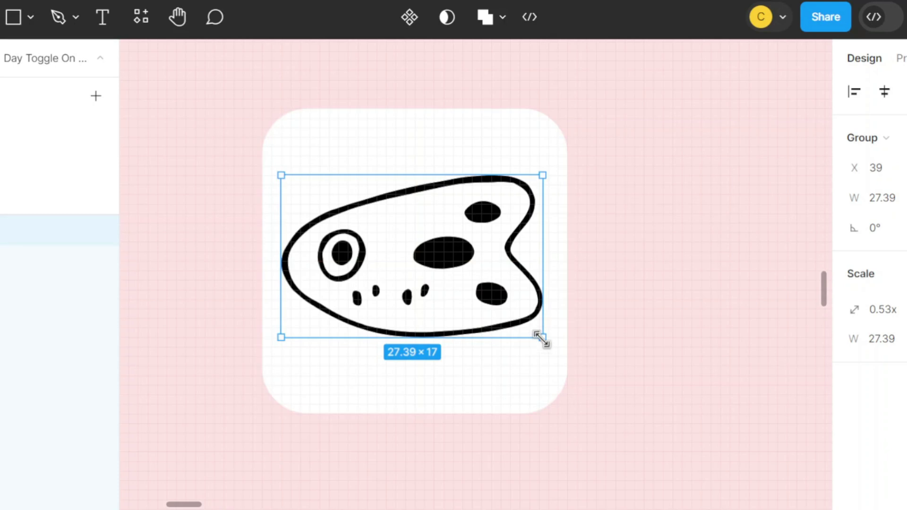
{"action": "left_click_drag", "start_coordinate": [542, 337], "coordinate": [496, 307]}
{"action": "left_click_drag", "start_coordinate": [421, 242], "coordinate": [447, 263]}
{"action": "mouse_move", "coordinate": [513, 325]}
{"action": "left_mouse_down"}
{"action": "mouse_move", "coordinate": [529, 340]}
{"action": "mouse_move", "coordinate": [513, 333]}
{"action": "left_mouse_up"}
{"action": "left_click_drag", "start_coordinate": [477, 279], "coordinate": [455, 262]}
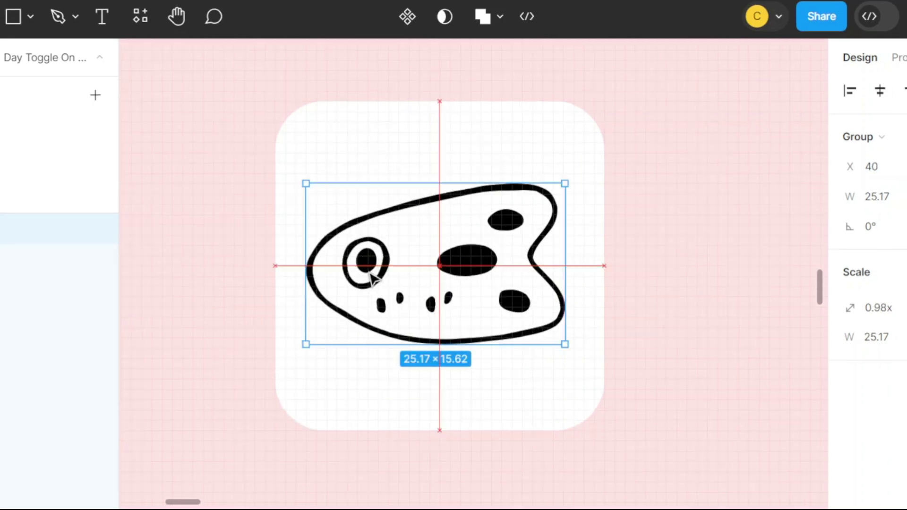
{"action": "left_click", "coordinate": [706, 282]}
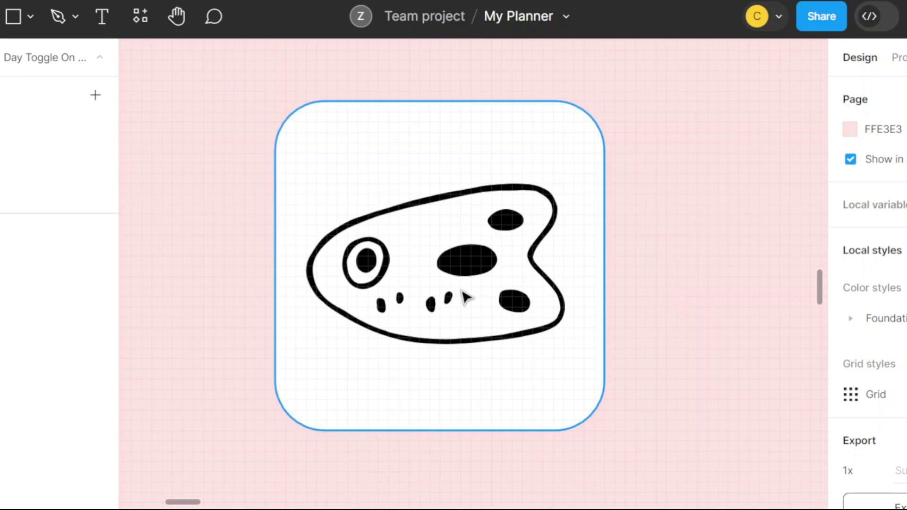
Drag the tile's corner-radius handle to round its corners
{"action": "scroll", "coordinate": [528, 299], "scroll_direction": "down", "scroll_amount": 3}
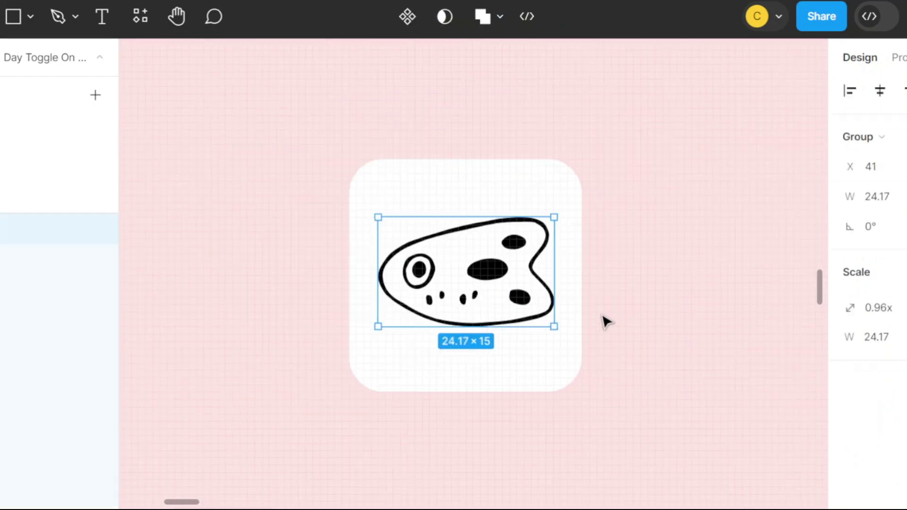
{"action": "left_click", "coordinate": [476, 367]}
{"action": "mouse_move", "coordinate": [348, 174]}
{"action": "left_mouse_down"}
{"action": "mouse_move", "coordinate": [336, 170]}
{"action": "mouse_move", "coordinate": [445, 283]}
{"action": "mouse_move", "coordinate": [366, 200]}
{"action": "left_mouse_up"}
Set the tile's corner radius to 7 and group everything inside it
{"action": "left_click", "coordinate": [677, 259]}
{"action": "left_click_drag", "start_coordinate": [657, 84], "coordinate": [233, 476]}
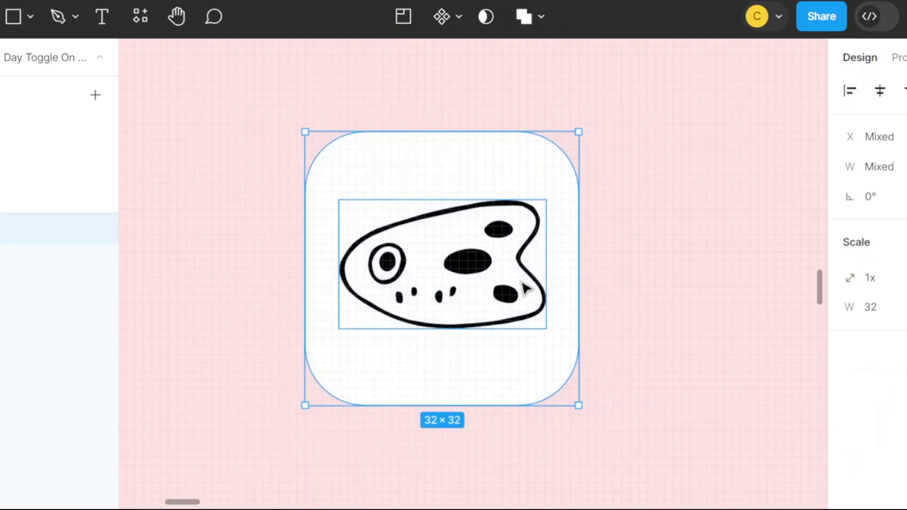
{"action": "key", "text": "ctrl+g"}
{"action": "key", "text": "ctrl+r"}
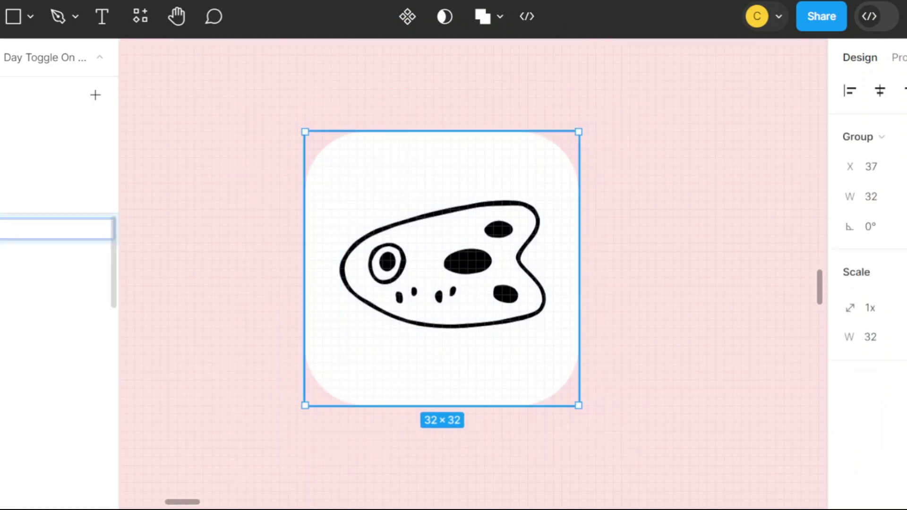
{"action": "key", "text": "Return"}
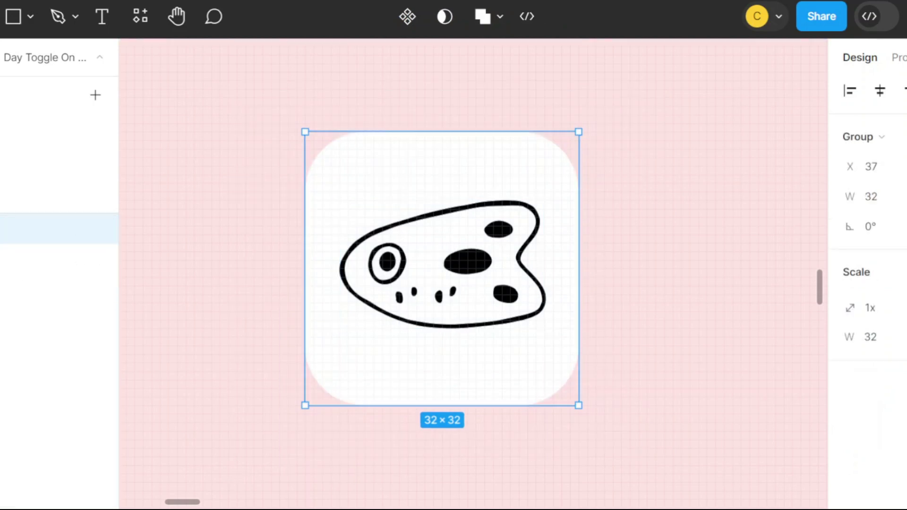
Ungroup the tile's contents and expand the 1x export preview
{"action": "right_click", "coordinate": [496, 326]}
{"action": "left_click", "coordinate": [775, 406]}
{"action": "right_click", "coordinate": [519, 293]}
{"action": "left_click", "coordinate": [609, 297]}
{"action": "scroll", "coordinate": [854, 189], "scroll_direction": "down", "scroll_amount": 5}
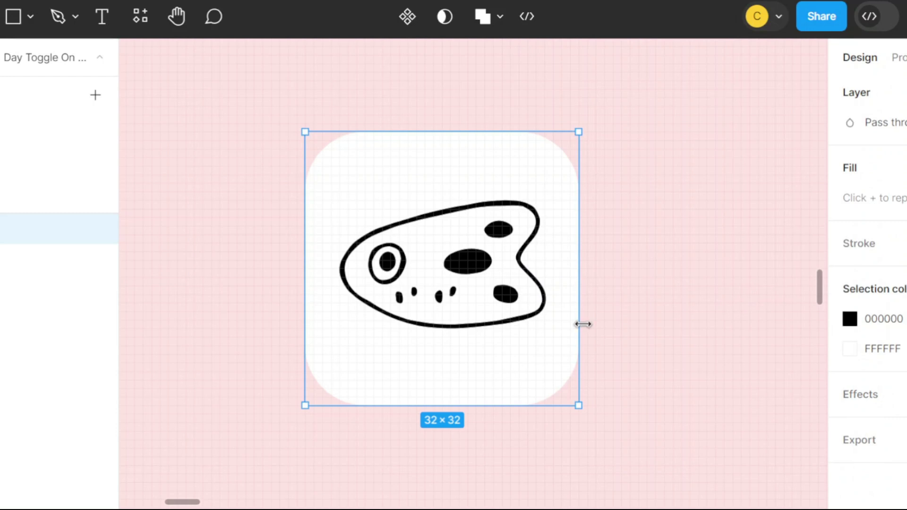
{"action": "scroll", "coordinate": [867, 283], "scroll_direction": "down", "scroll_amount": 3}
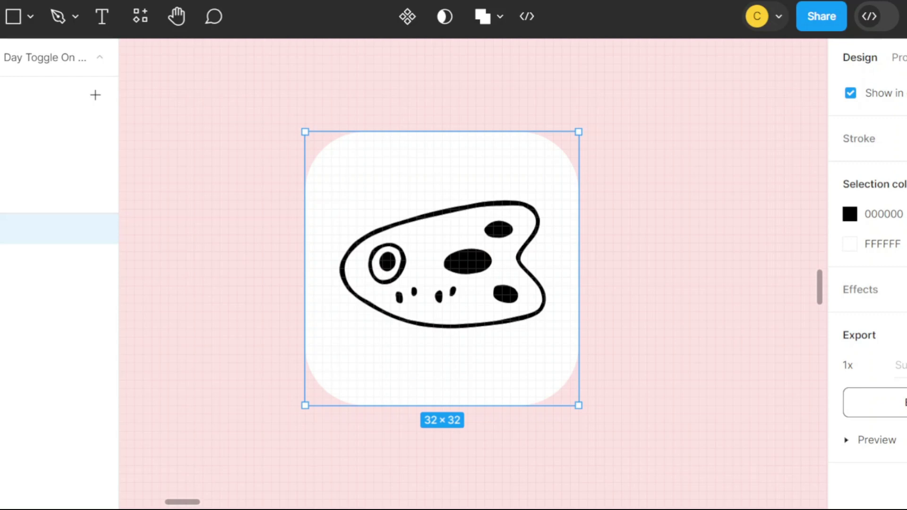
{"action": "left_click", "coordinate": [873, 441]}
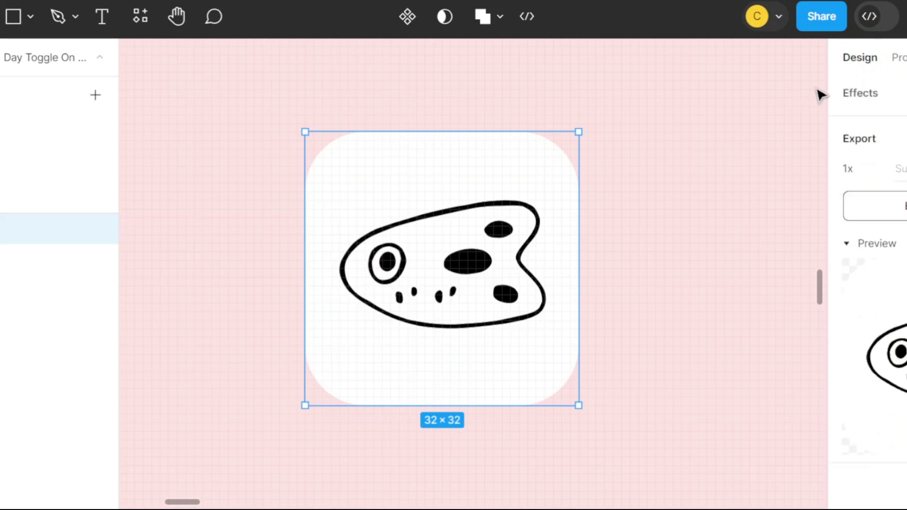